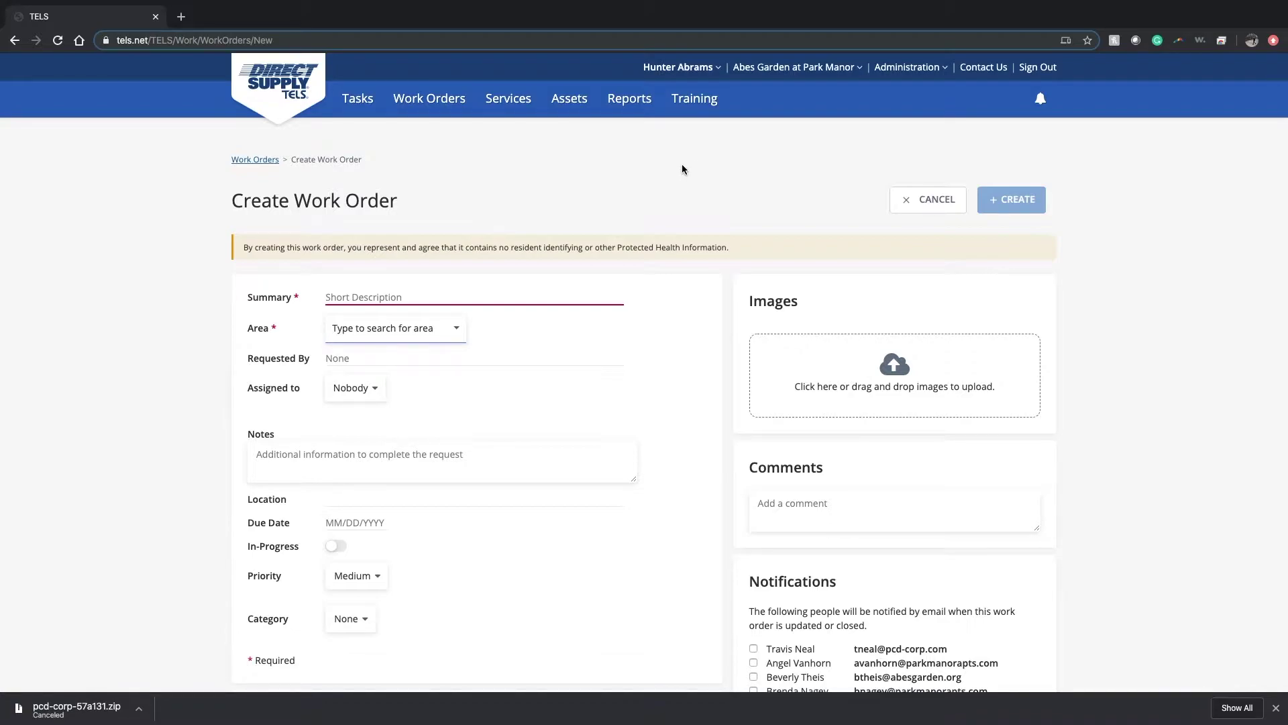
Leave the Create Work Order page and show the Work Orders list with its one open order.
{"action": "left_click", "coordinate": [1038, 67]}
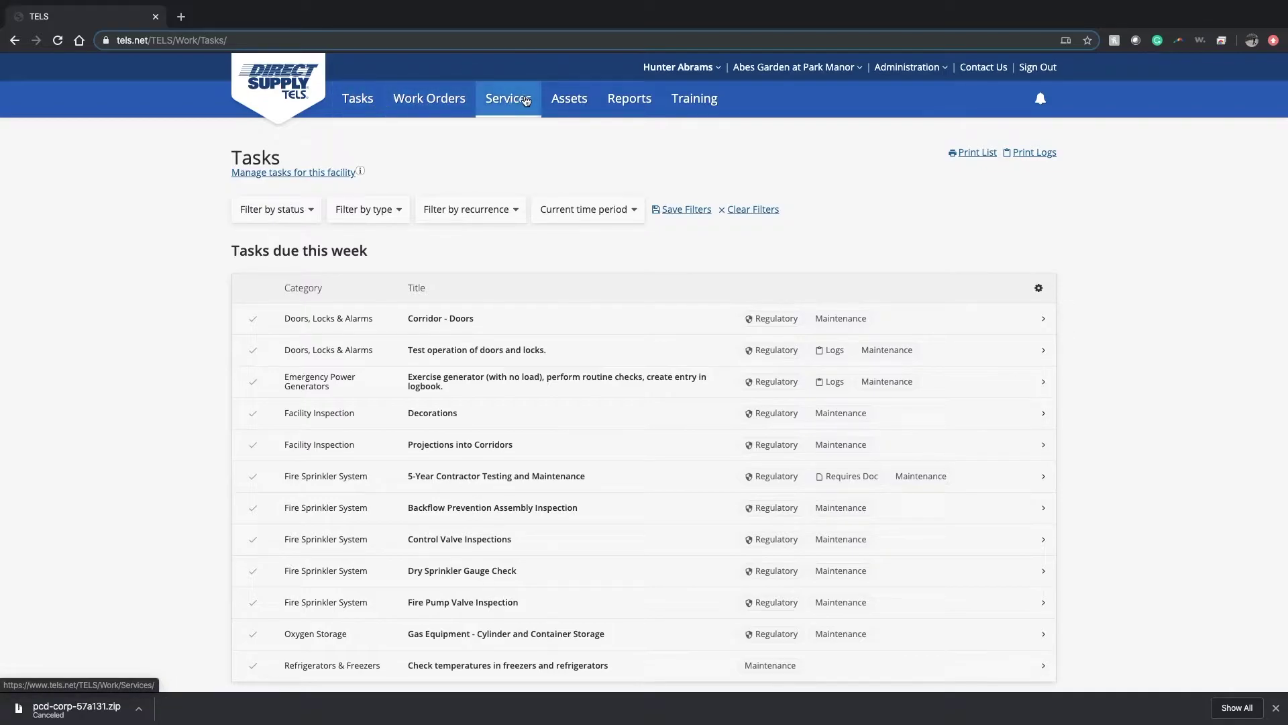
{"action": "left_click", "coordinate": [452, 102]}
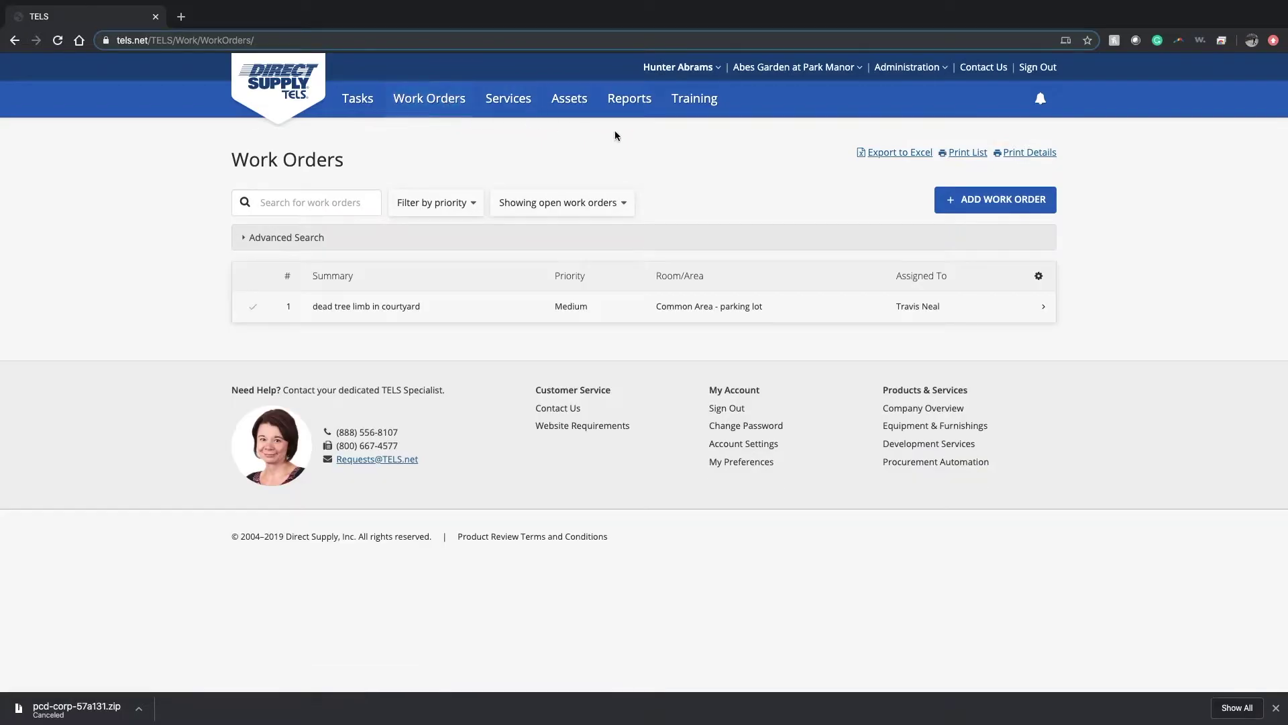
Start a new work order with the summary 'Door knob loose in apartment 702'.
{"action": "left_click", "coordinate": [975, 202]}
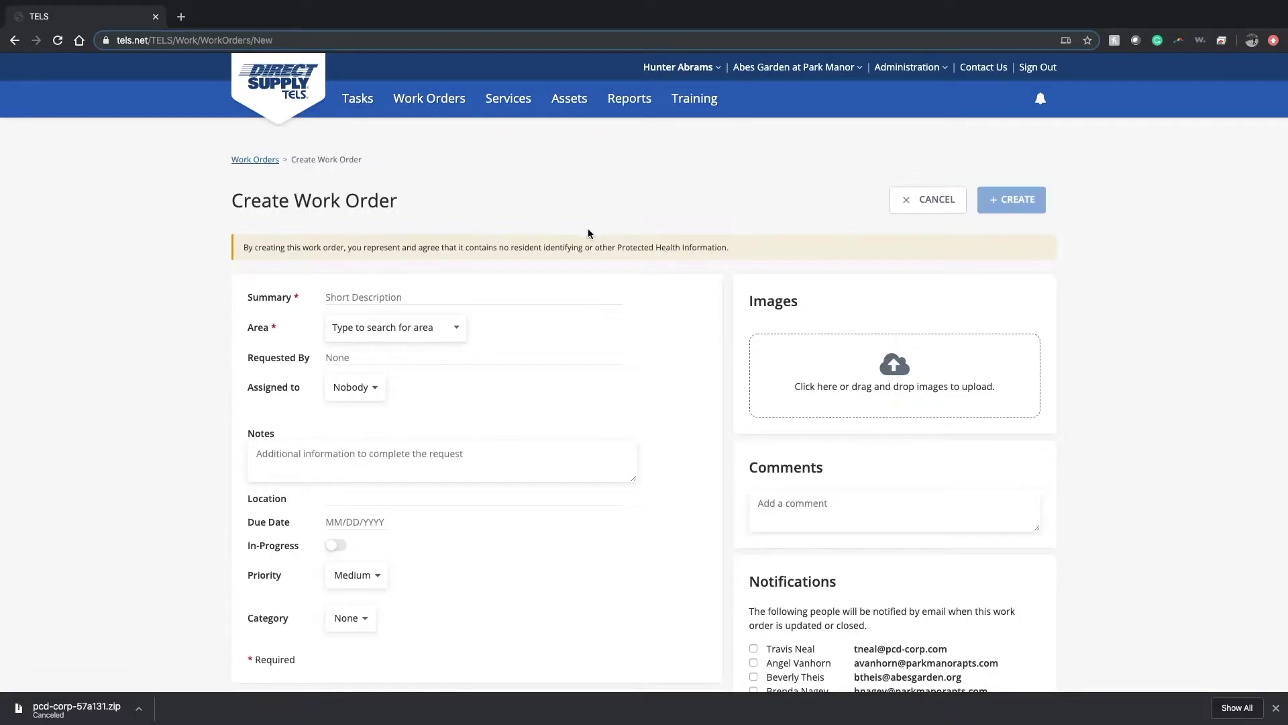
{"action": "scroll", "coordinate": [608, 415], "scroll_direction": "down", "scroll_amount": 3}
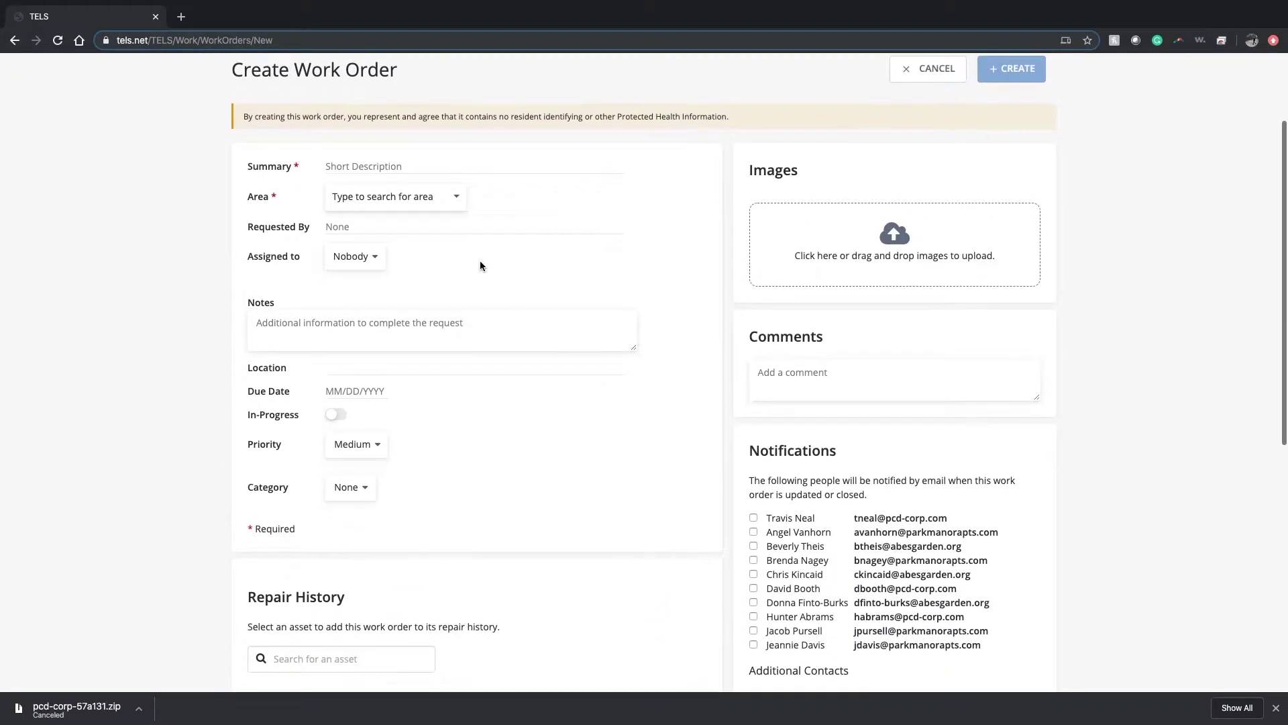
{"action": "left_click", "coordinate": [442, 168]}
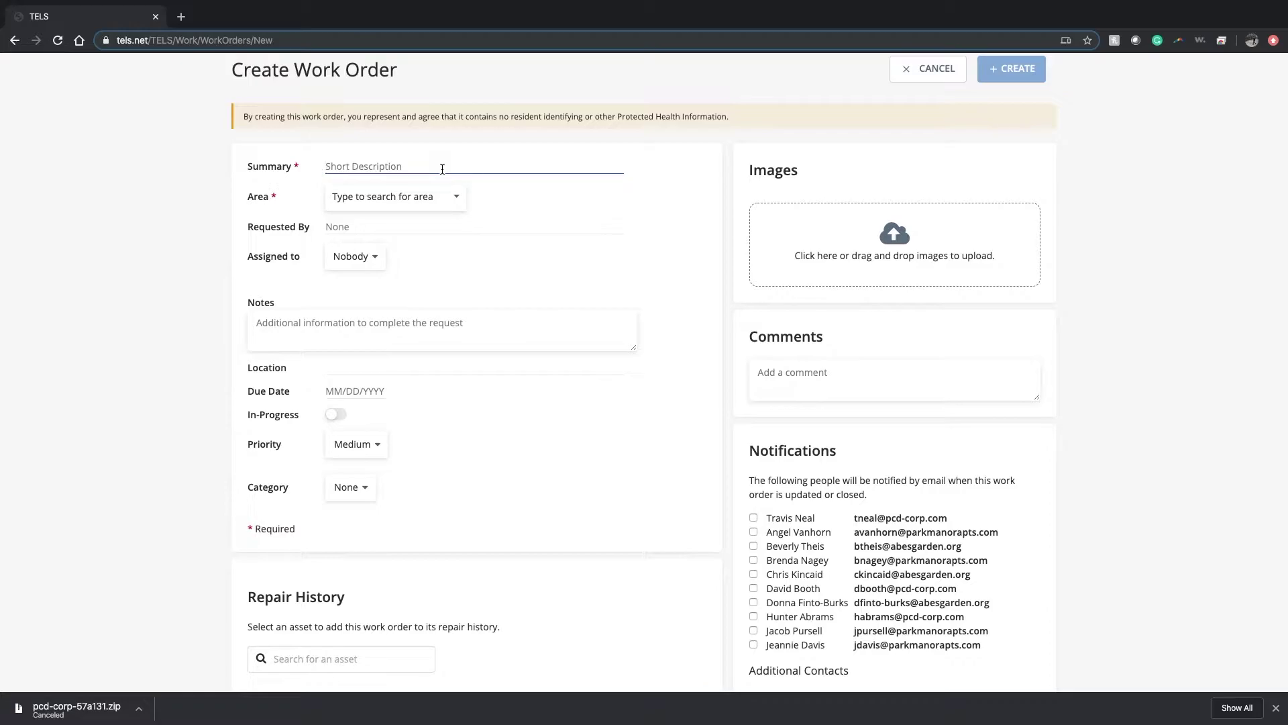
{"action": "type", "text": "Door knob loose in apartment "}
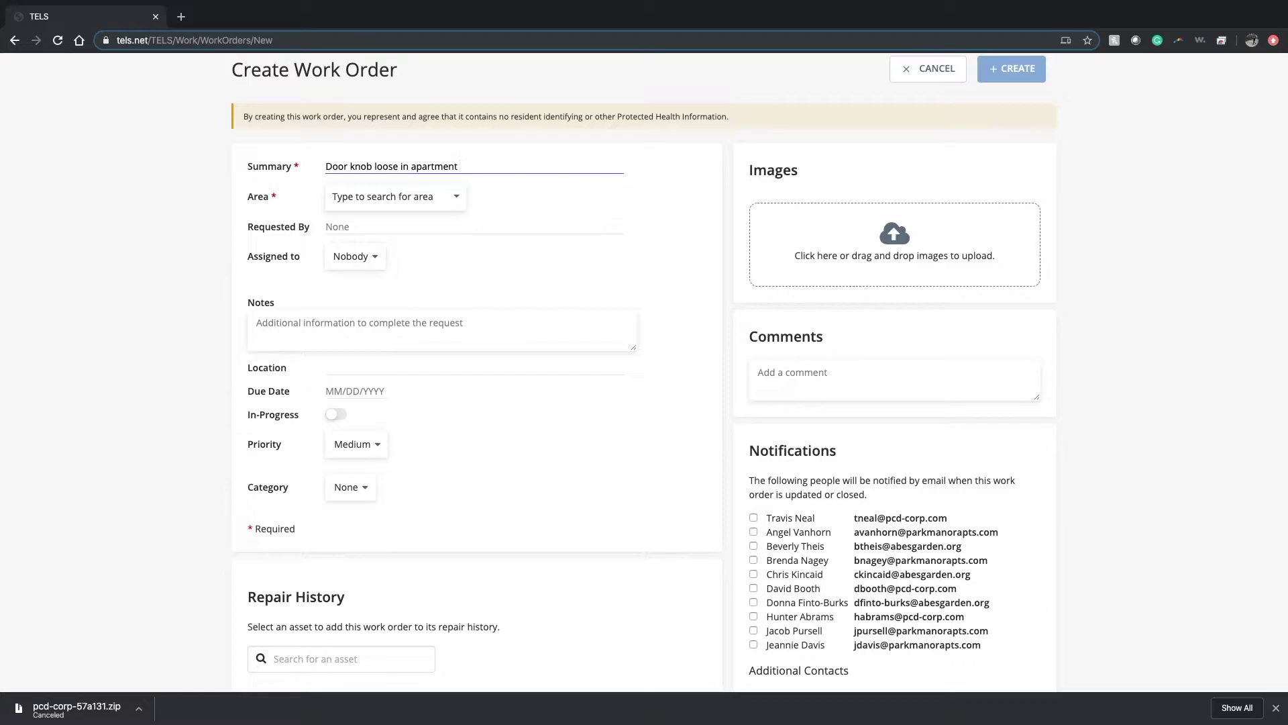
{"action": "type", "text": "702"}
{"action": "left_click", "coordinate": [441, 196]}
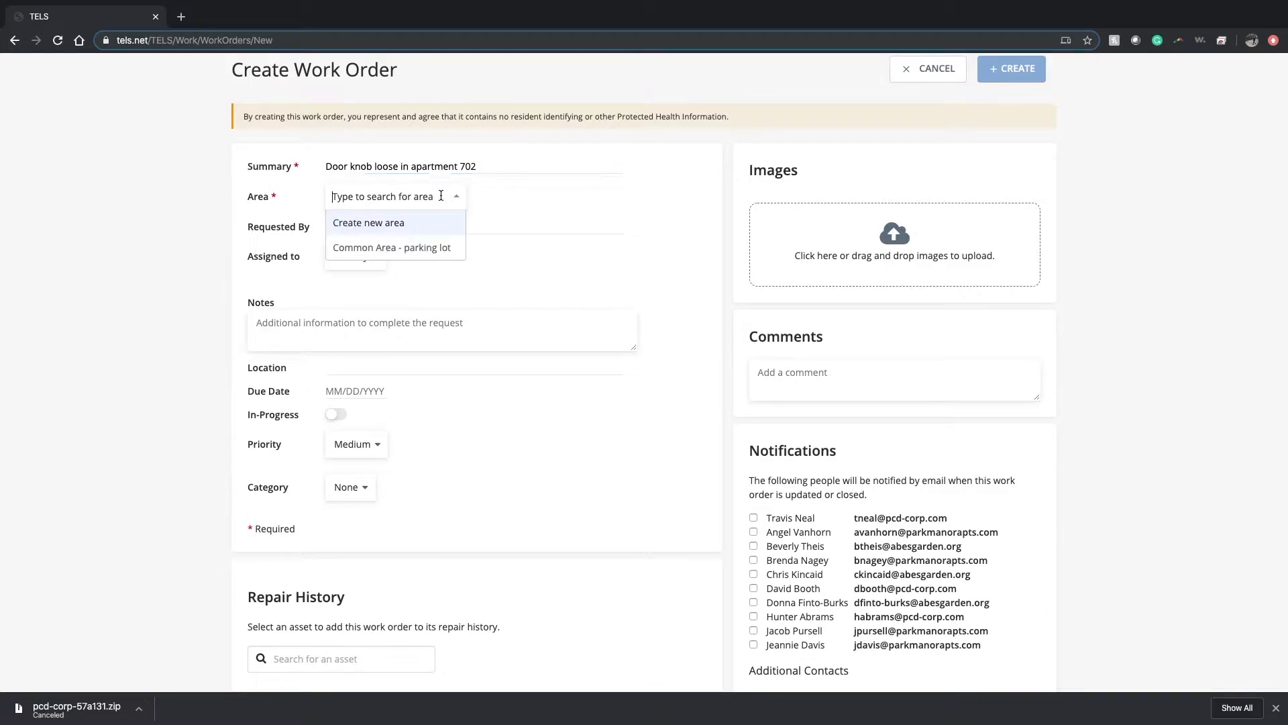
Create a Resident Room area named 'Abe's Garden' and assign it to the work order.
{"action": "left_click", "coordinate": [425, 226]}
{"action": "left_click", "coordinate": [508, 204]}
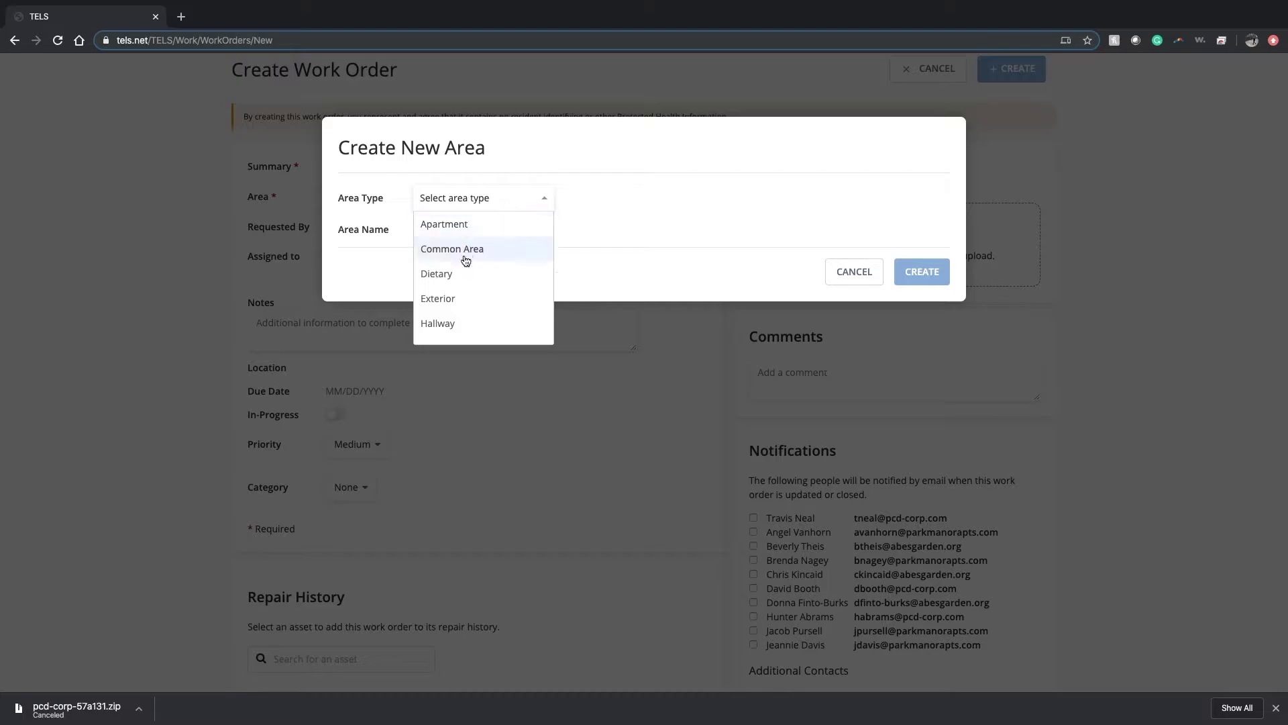
{"action": "scroll", "coordinate": [475, 312], "scroll_direction": "down", "scroll_amount": 3}
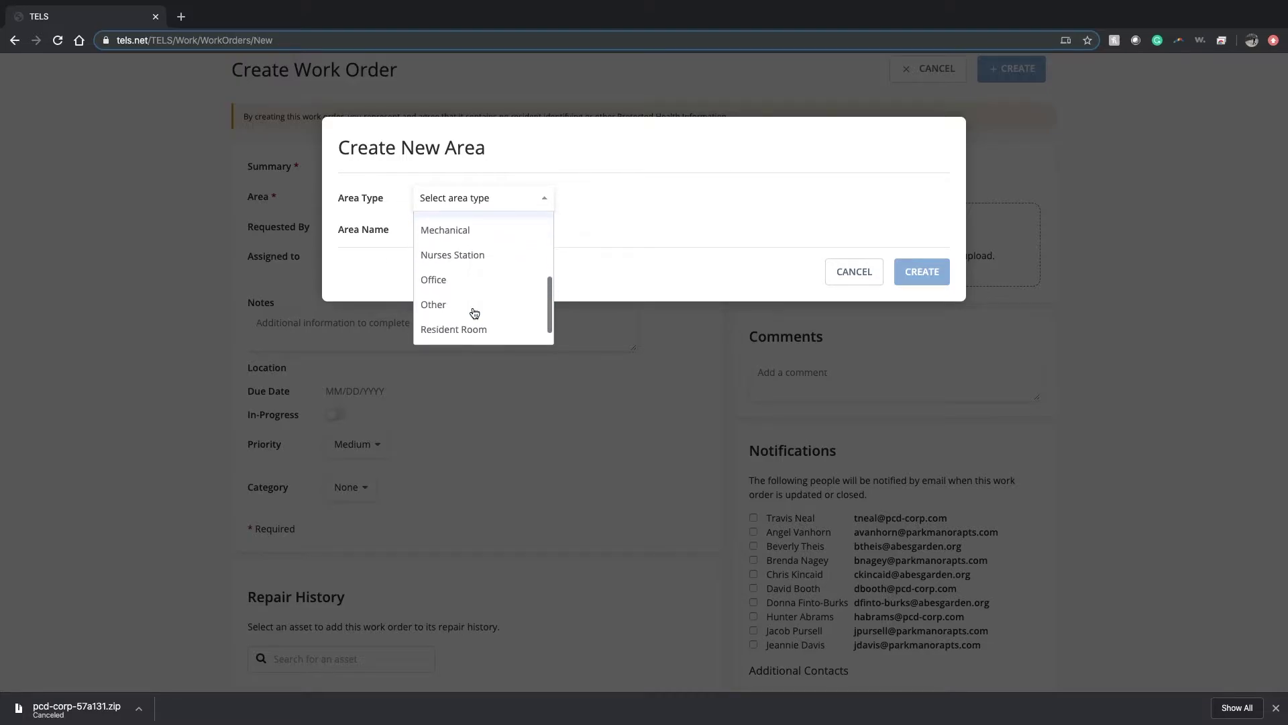
{"action": "scroll", "coordinate": [475, 312], "scroll_direction": "down", "scroll_amount": 1}
{"action": "scroll", "coordinate": [475, 312], "scroll_direction": "up", "scroll_amount": 2}
{"action": "scroll", "coordinate": [474, 312], "scroll_direction": "down", "scroll_amount": 2}
{"action": "left_click", "coordinate": [474, 312]}
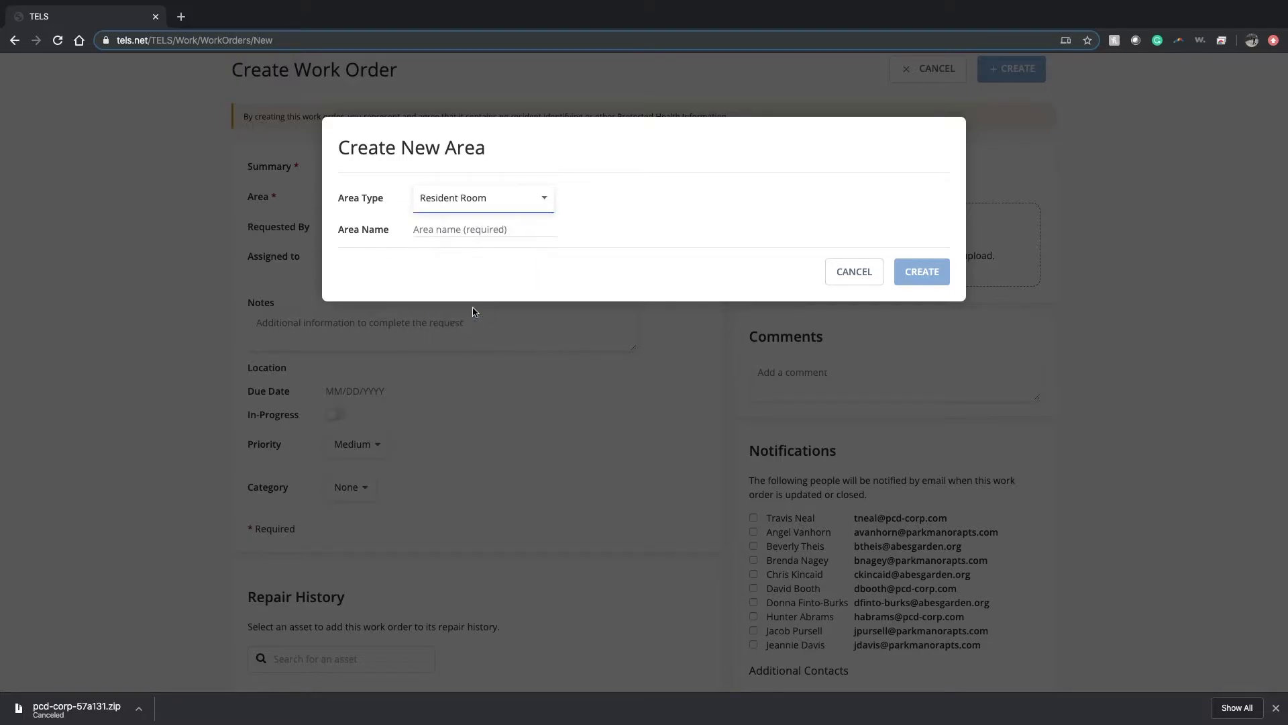
{"action": "left_click", "coordinate": [483, 224]}
{"action": "type", "text": "Par"}
{"action": "key", "text": "BackSpace"}
{"action": "type", "text": "A"}
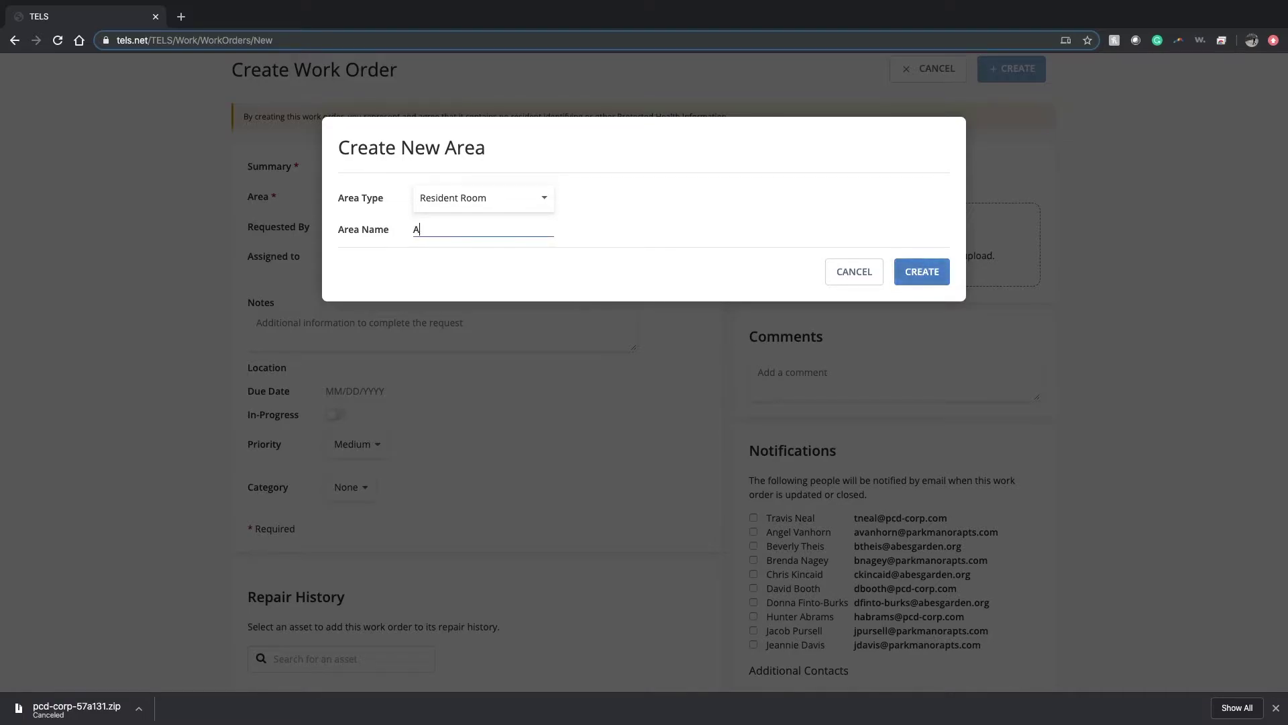
{"action": "type", "text": "be's Garden"}
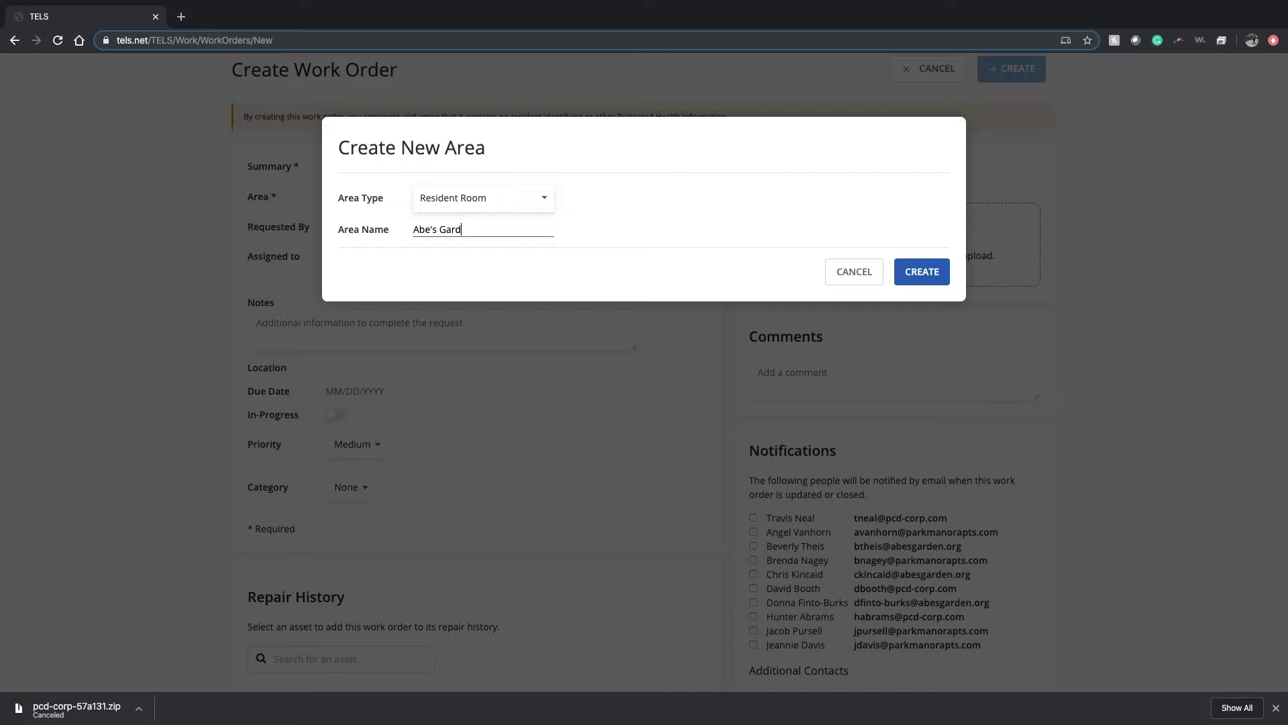
{"action": "left_click", "coordinate": [914, 275]}
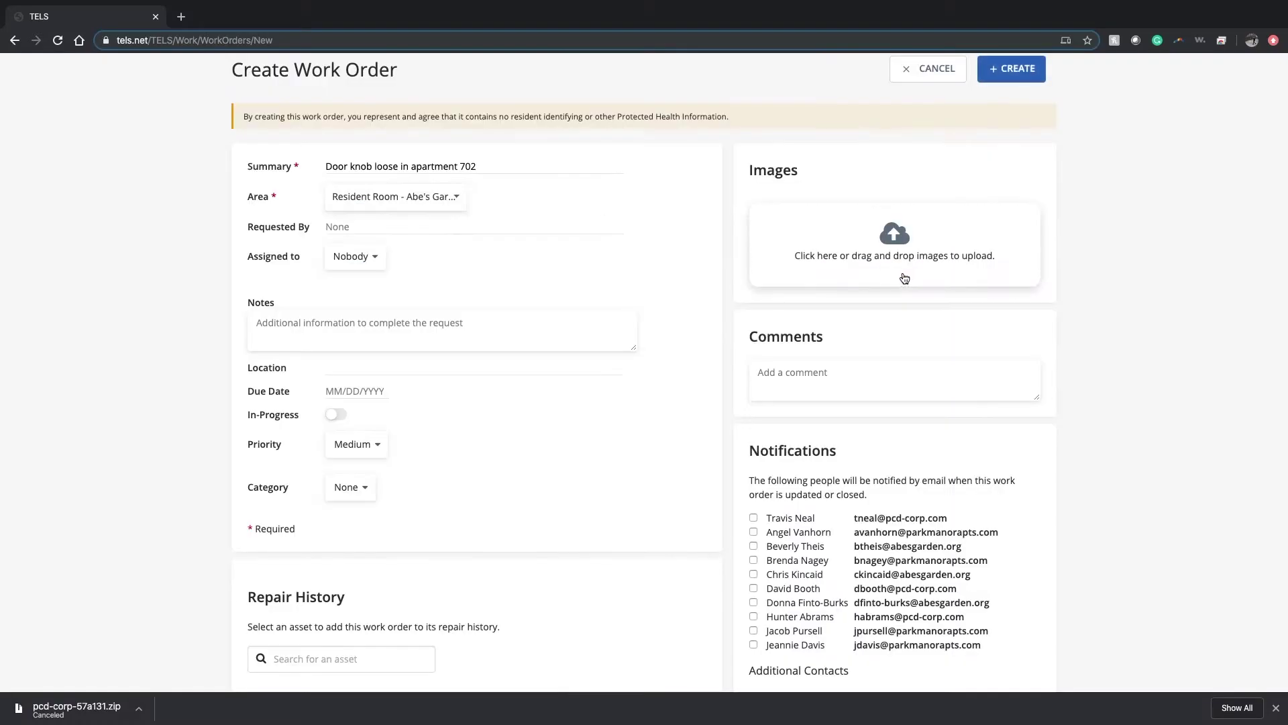
{"action": "left_click", "coordinate": [349, 227]}
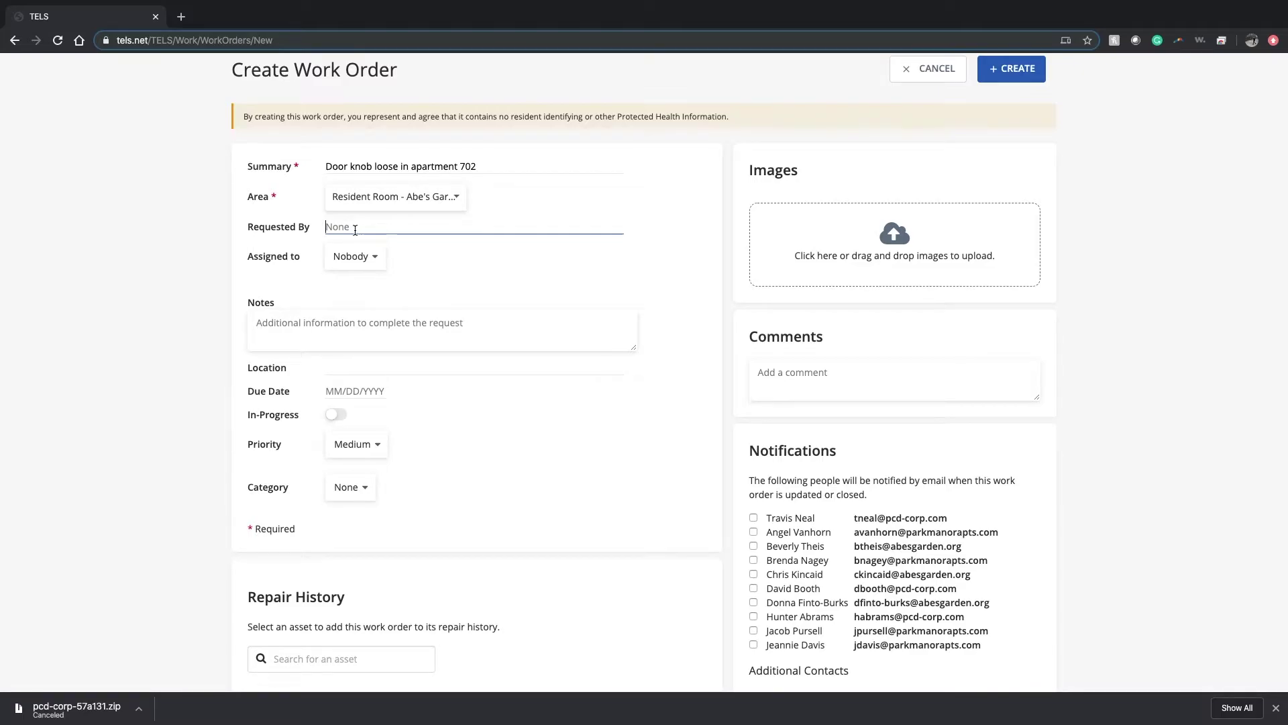
{"action": "left_click", "coordinate": [371, 261]}
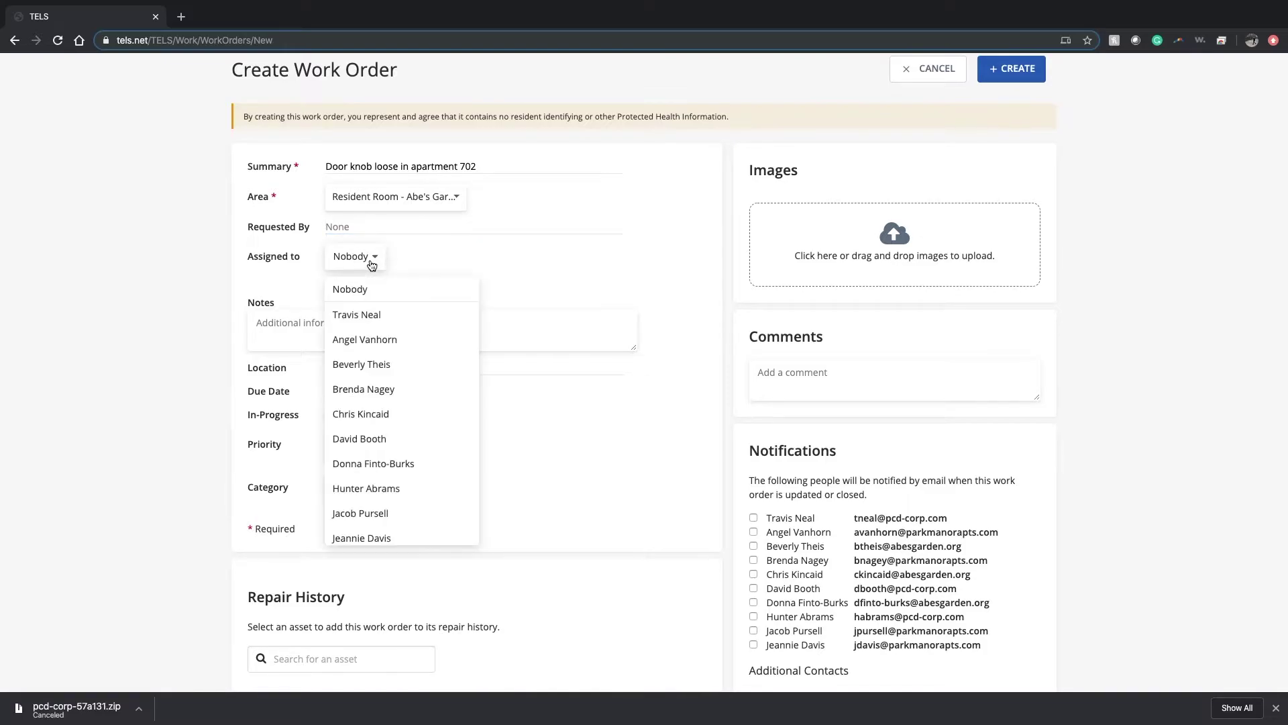
{"action": "scroll", "coordinate": [373, 401], "scroll_direction": "down", "scroll_amount": 3}
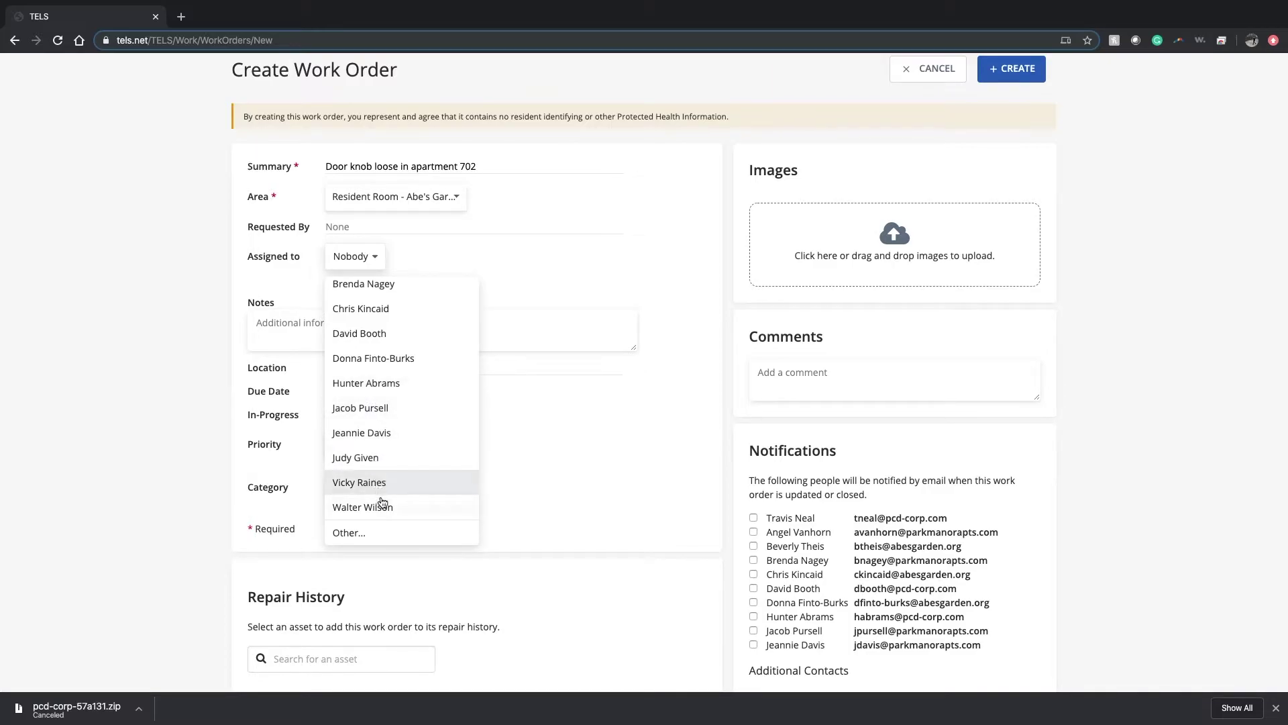
{"action": "left_click", "coordinate": [374, 256]}
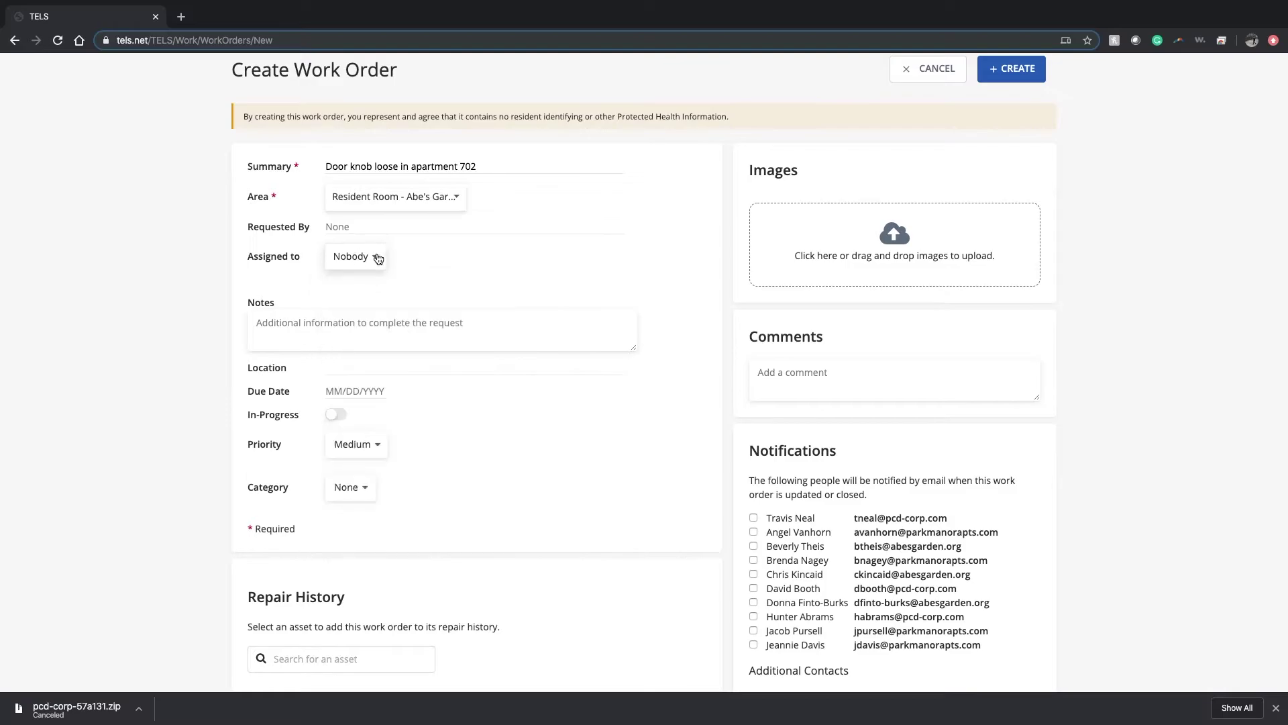
{"action": "left_click", "coordinate": [428, 329]}
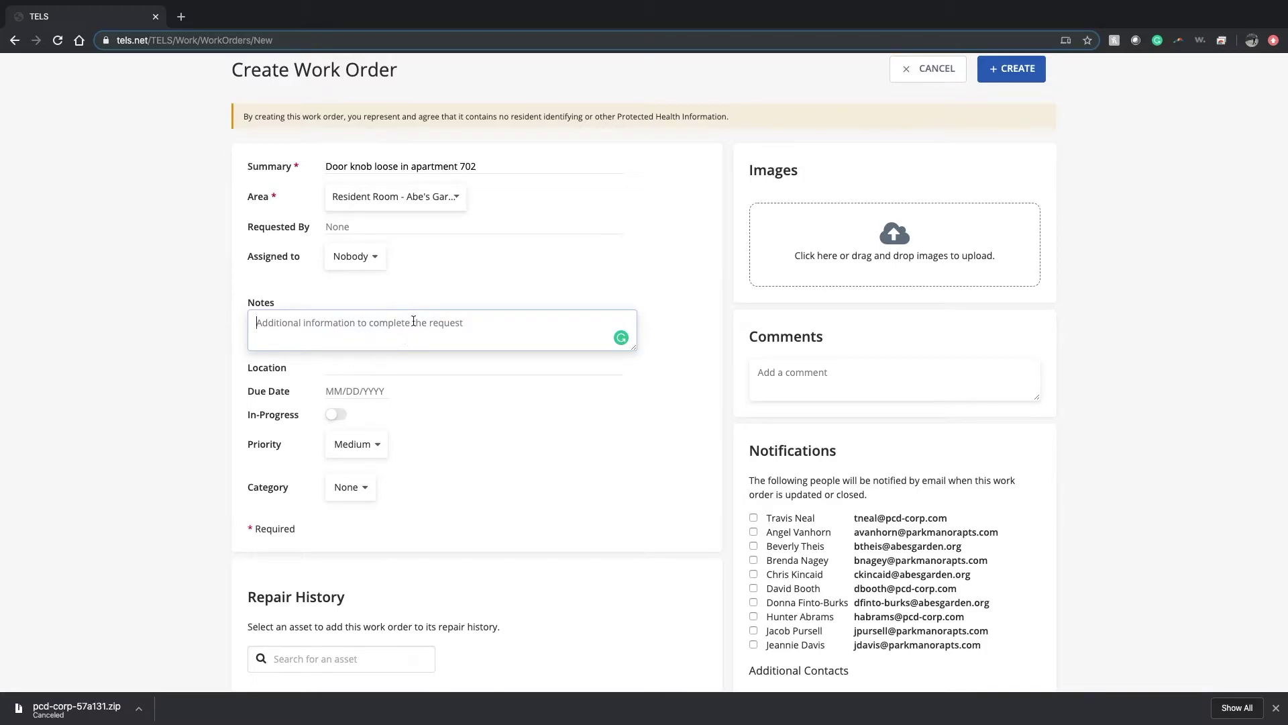
Enter the location 'Apartment 702' and set the due date to 12/13/2019.
{"action": "left_click", "coordinate": [426, 365]}
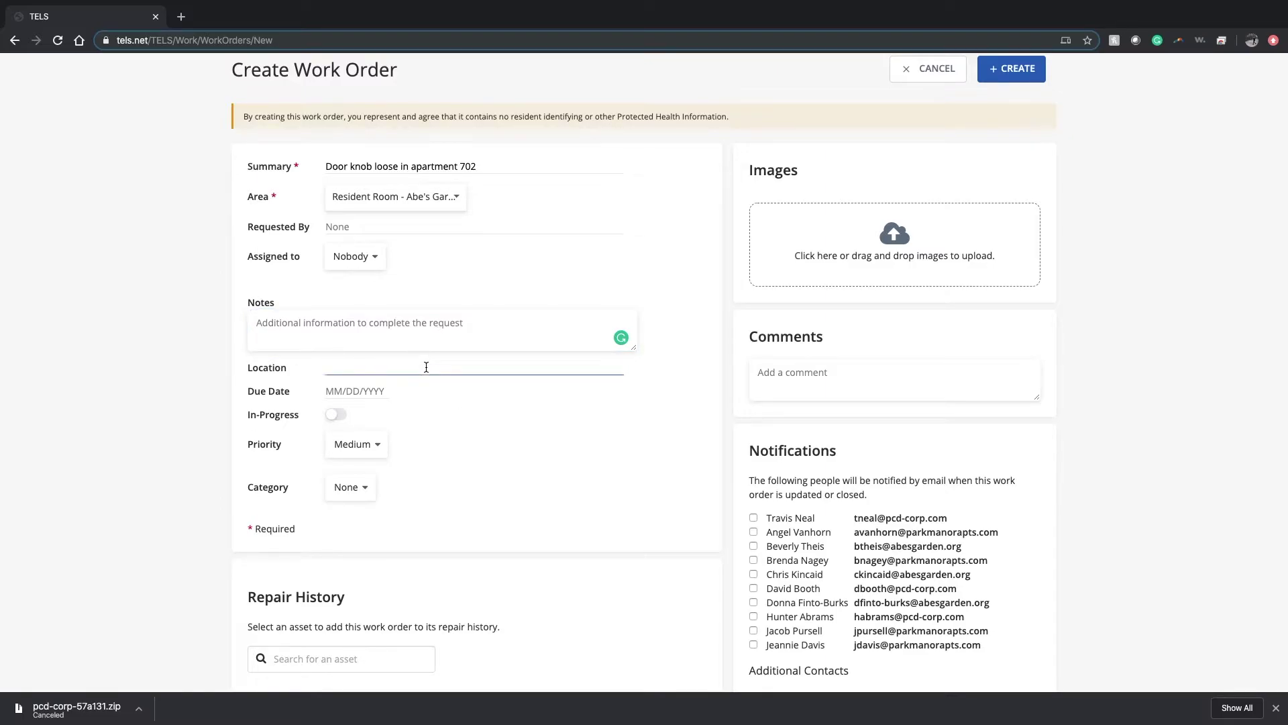
{"action": "type", "text": "Apartment 702"}
{"action": "left_click", "coordinate": [341, 392]}
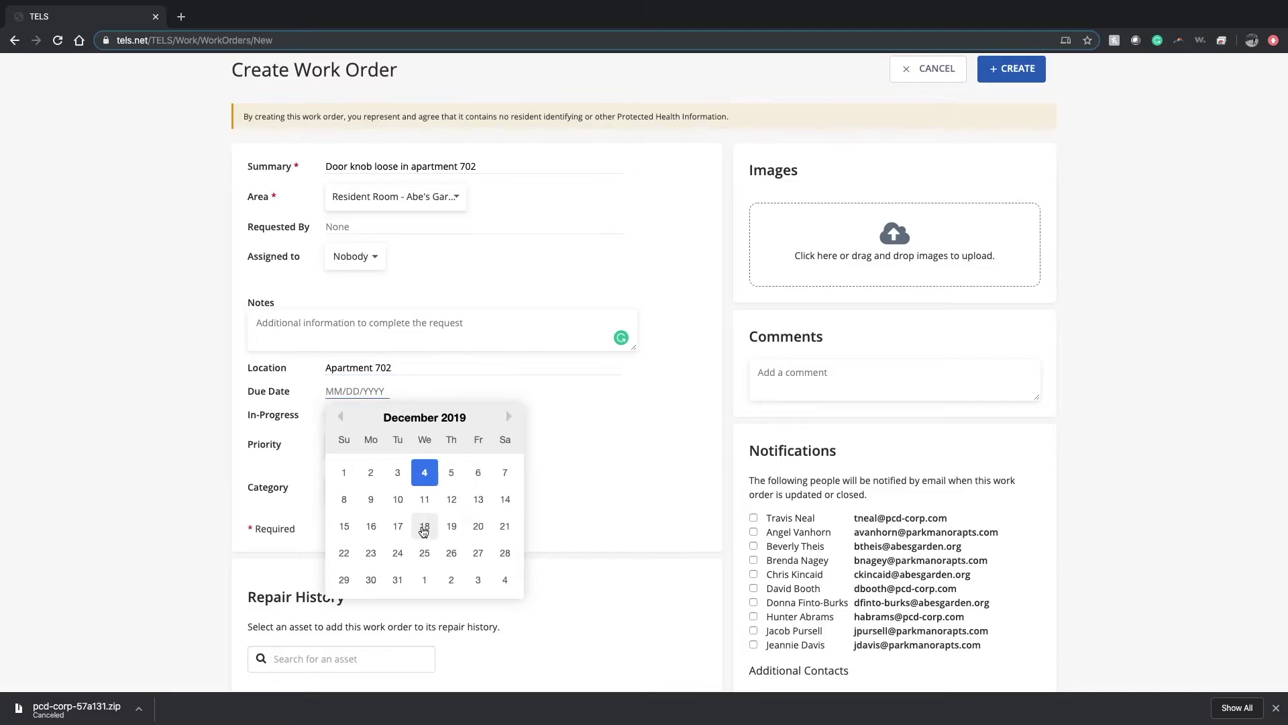
{"action": "left_click", "coordinate": [480, 505]}
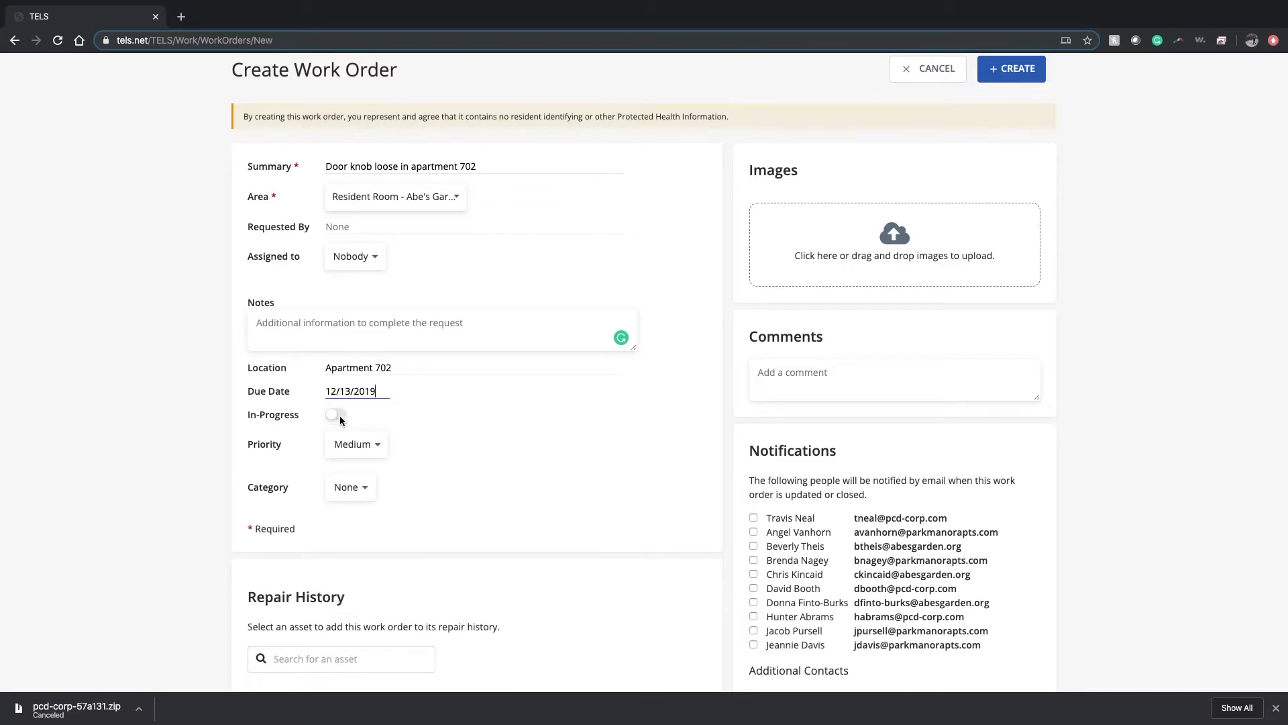
Change the work order priority from Low to Critical.
{"action": "left_click", "coordinate": [380, 446]}
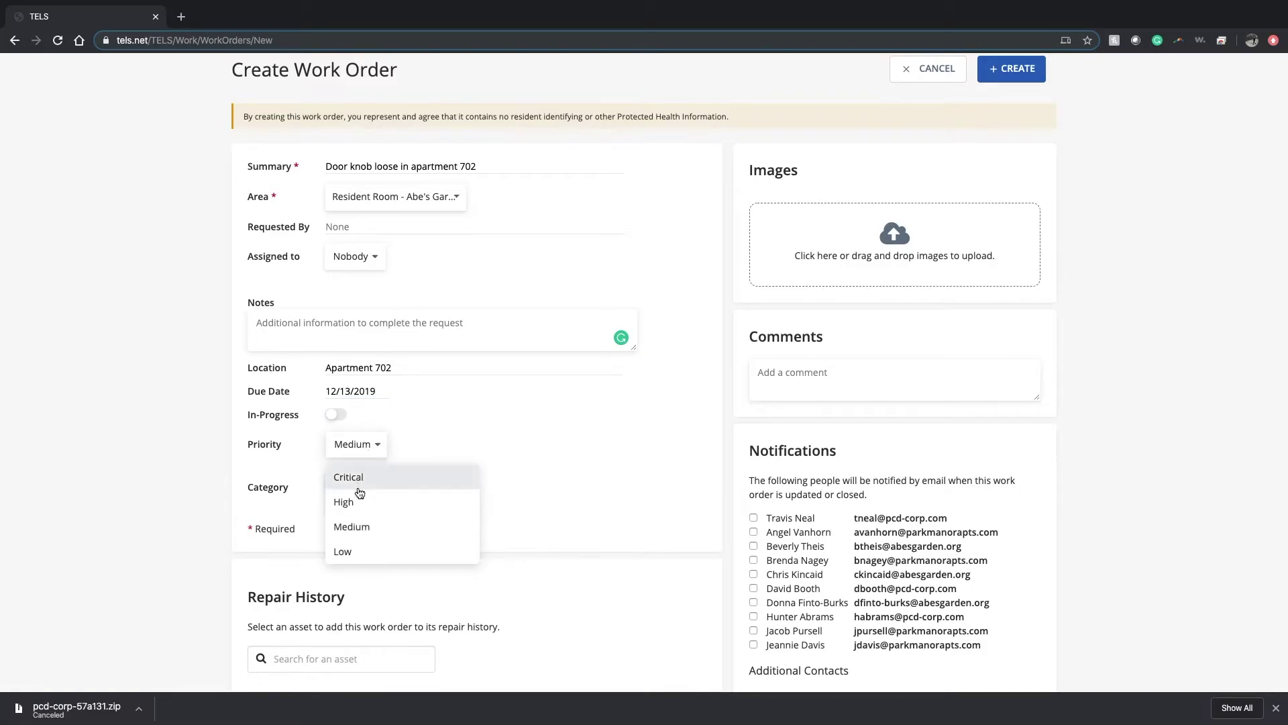
{"action": "left_click", "coordinate": [357, 549]}
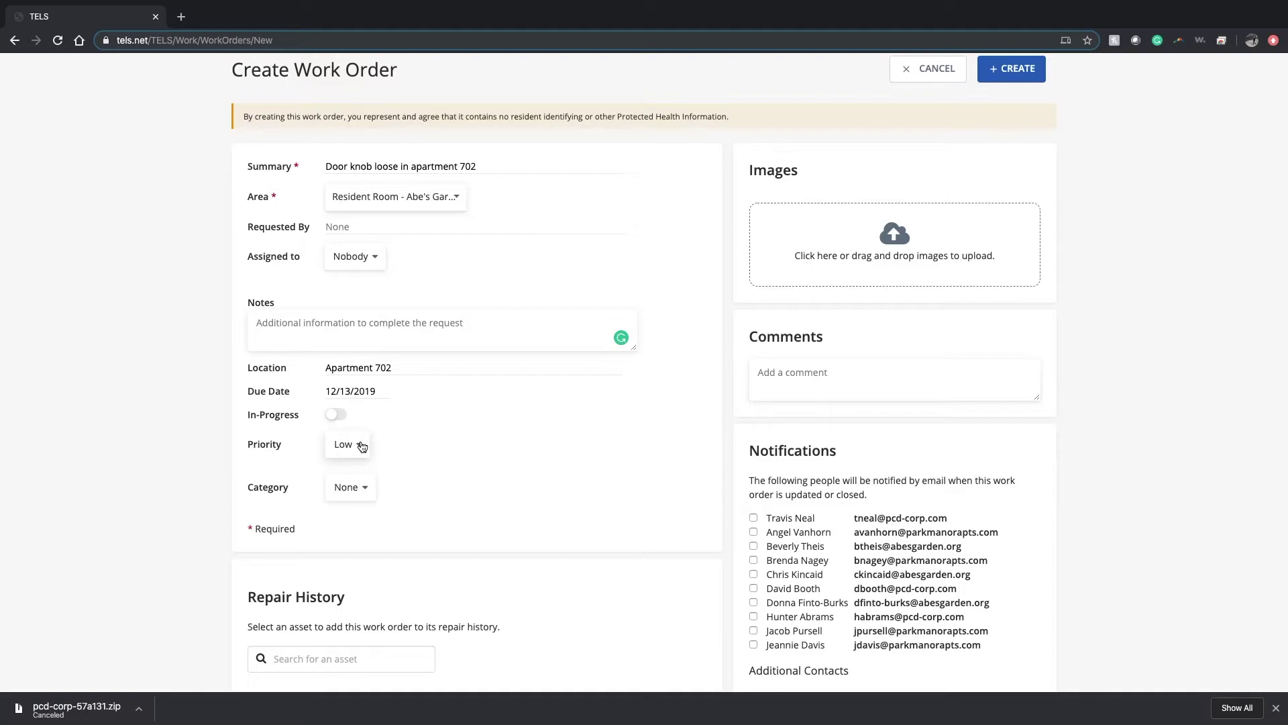
{"action": "left_click", "coordinate": [361, 447]}
{"action": "left_click", "coordinate": [358, 482]}
{"action": "left_click", "coordinate": [363, 446]}
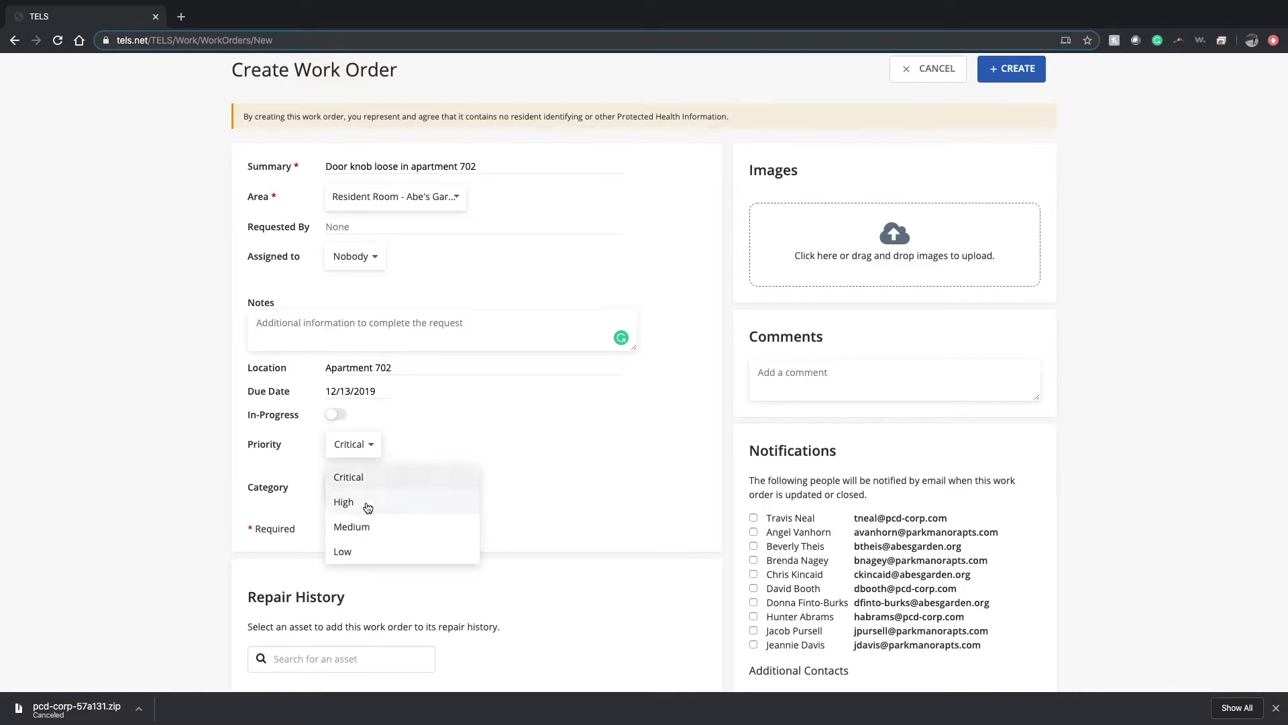
{"action": "left_click", "coordinate": [369, 449]}
Leave the category as None and return to the top of the form.
{"action": "left_click", "coordinate": [354, 486]}
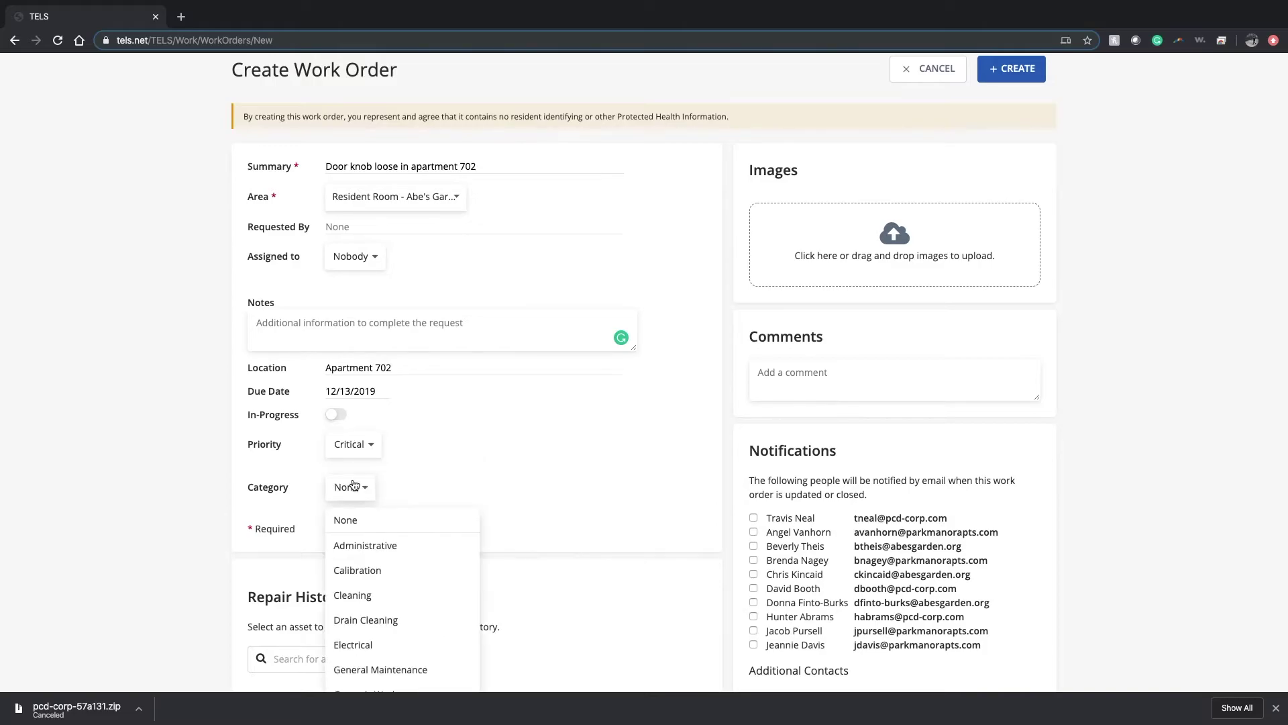
{"action": "scroll", "coordinate": [533, 522], "scroll_direction": "down", "scroll_amount": 2}
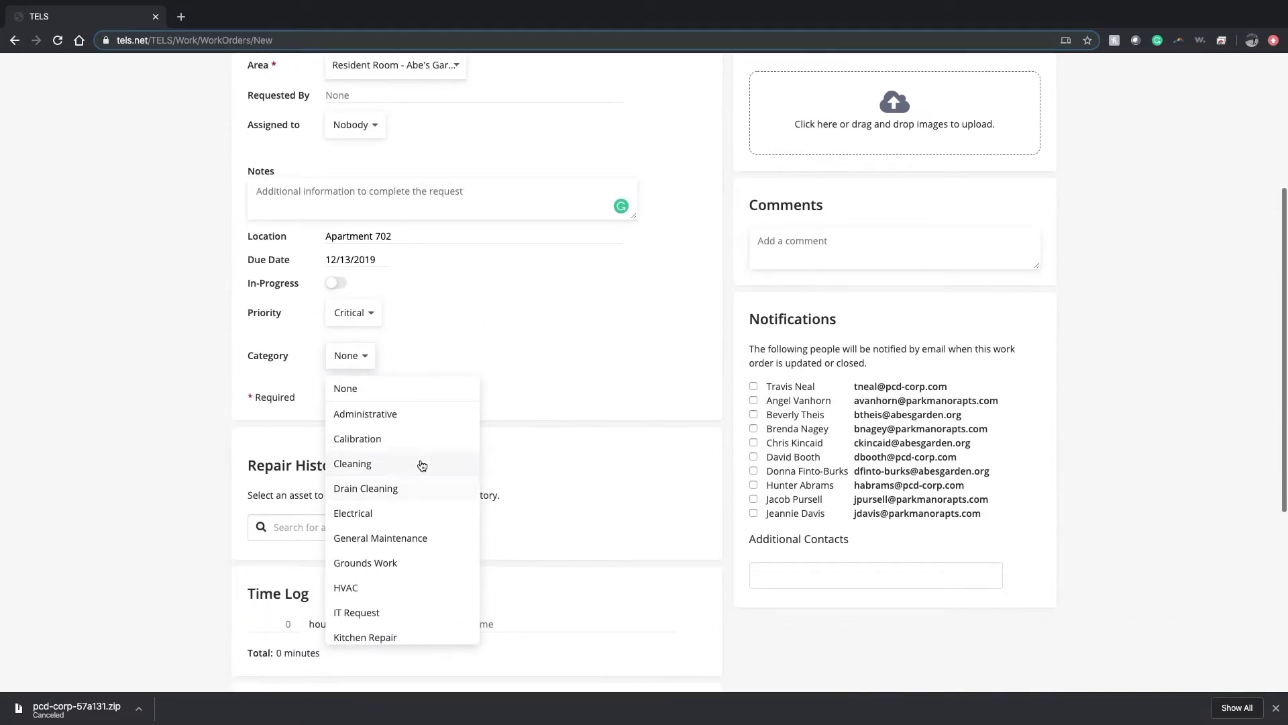
{"action": "left_click", "coordinate": [359, 359]}
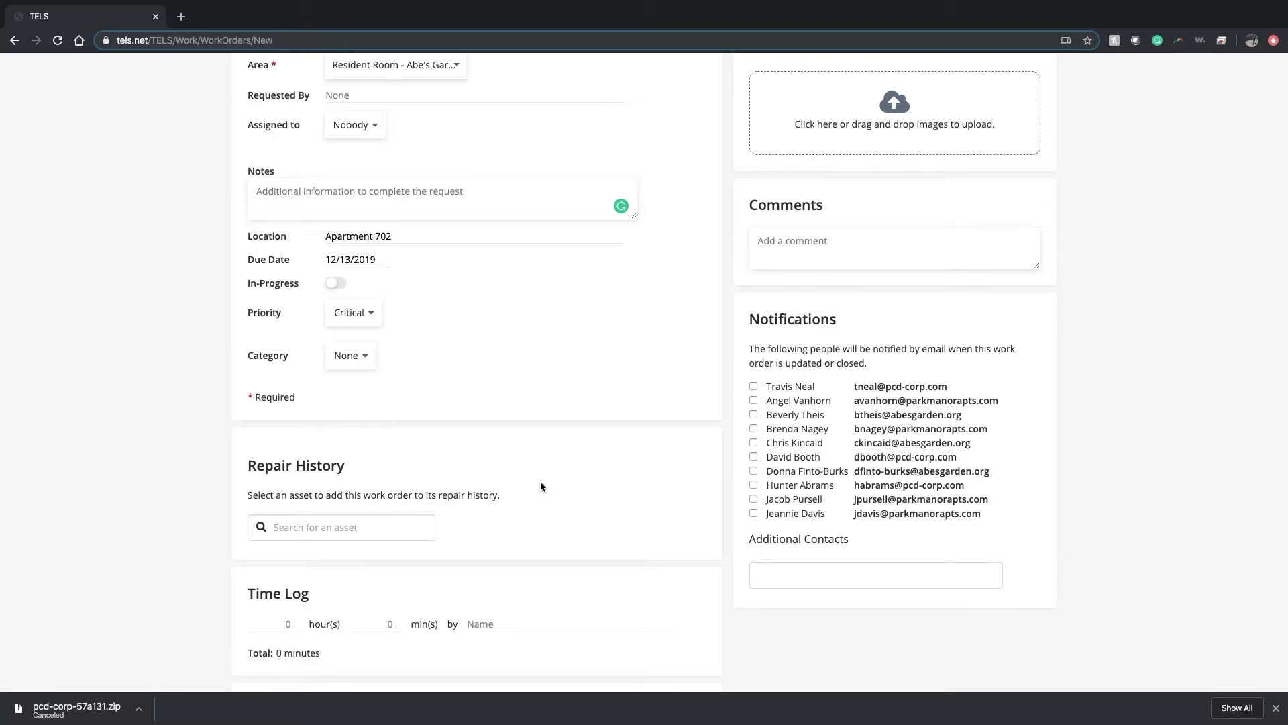
{"action": "scroll", "coordinate": [551, 481], "scroll_direction": "up", "scroll_amount": 1}
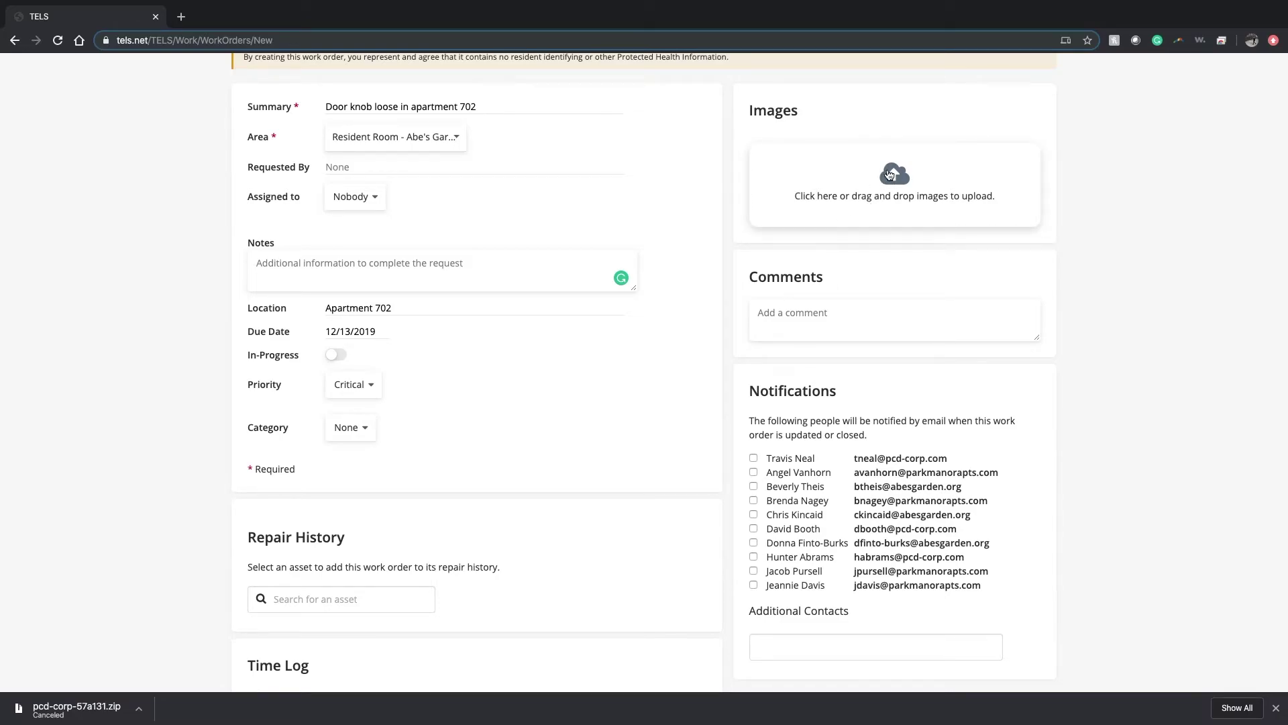
{"action": "scroll", "coordinate": [819, 204], "scroll_direction": "up", "scroll_amount": 3}
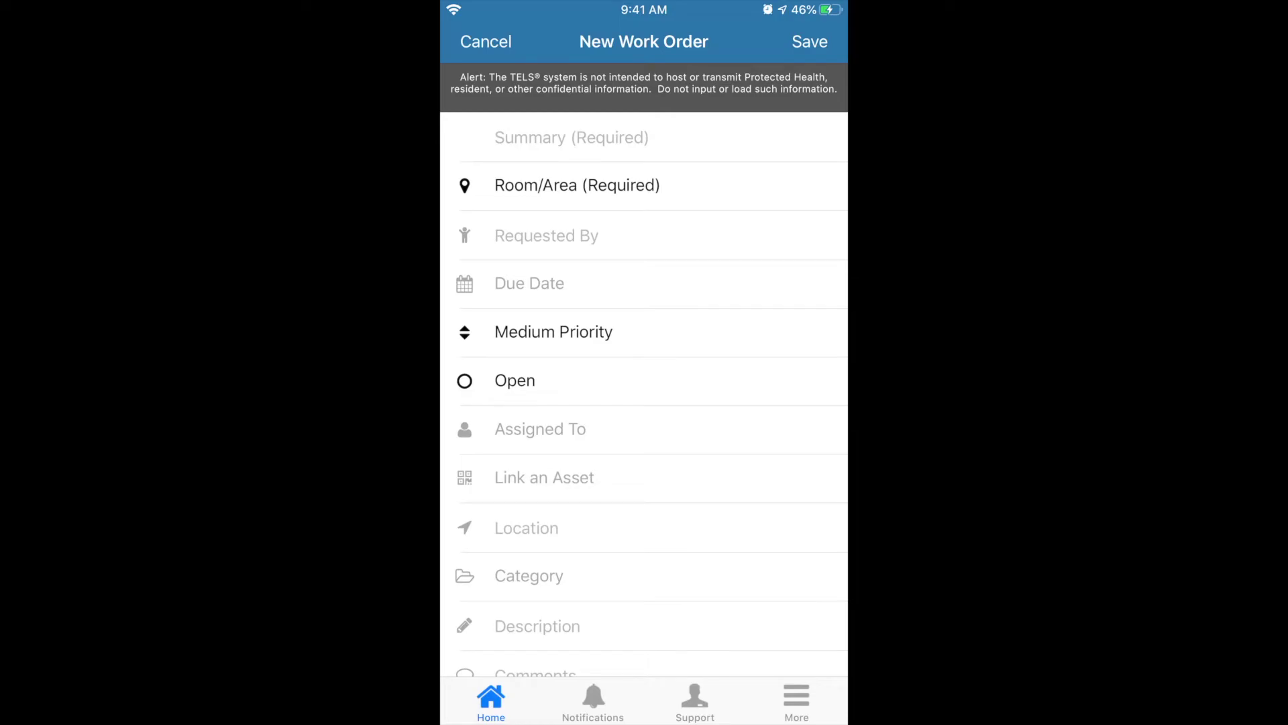
Review the blank New Work Order form's fields and its Take Picture attachment options.
{"action": "scroll", "coordinate": [644, 369], "scroll_direction": "down", "scroll_amount": 5}
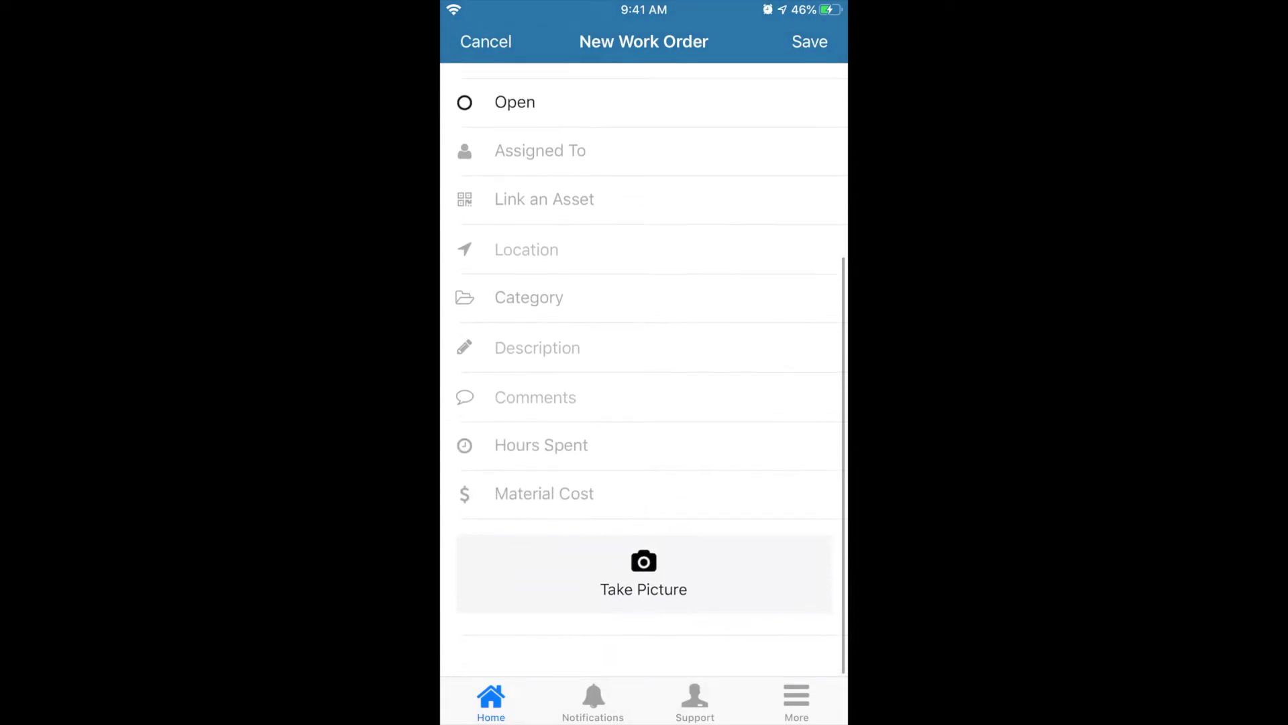
{"action": "left_click", "coordinate": [643, 614]}
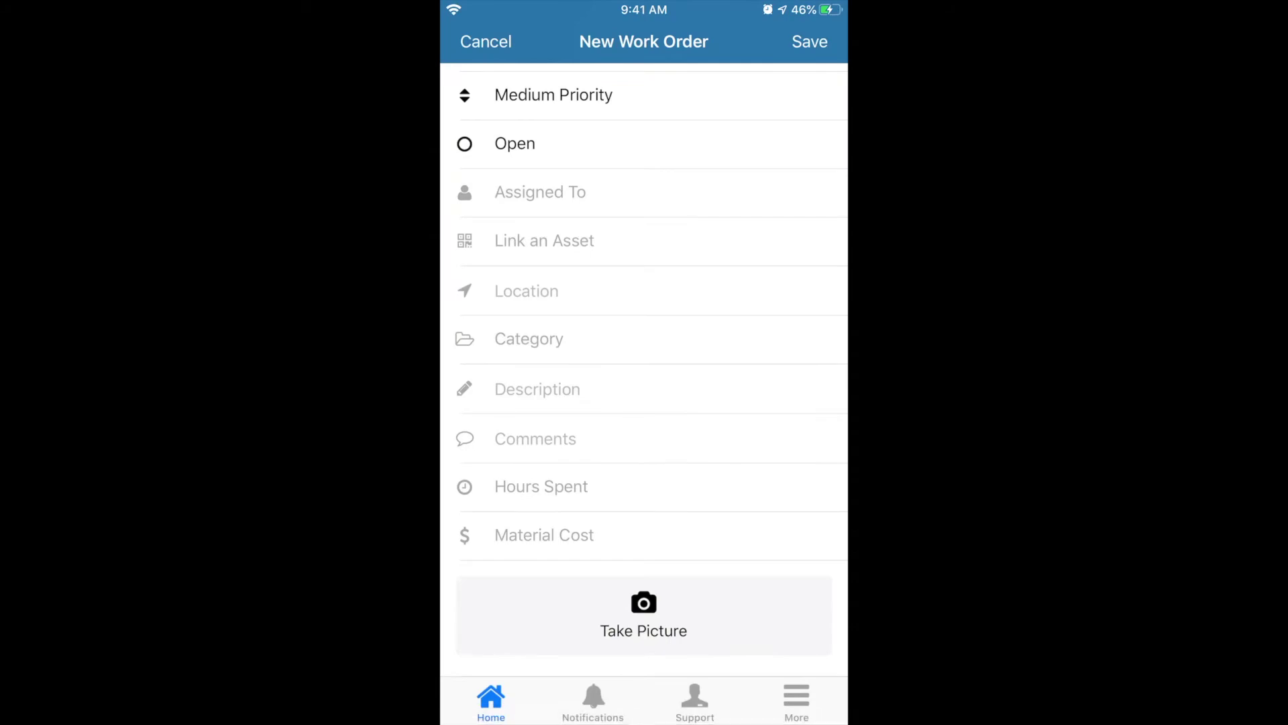
{"action": "scroll", "coordinate": [645, 362], "scroll_direction": "up", "scroll_amount": 5}
Discard the new mobile work order and show the list of all work orders.
{"action": "left_click", "coordinate": [486, 42]}
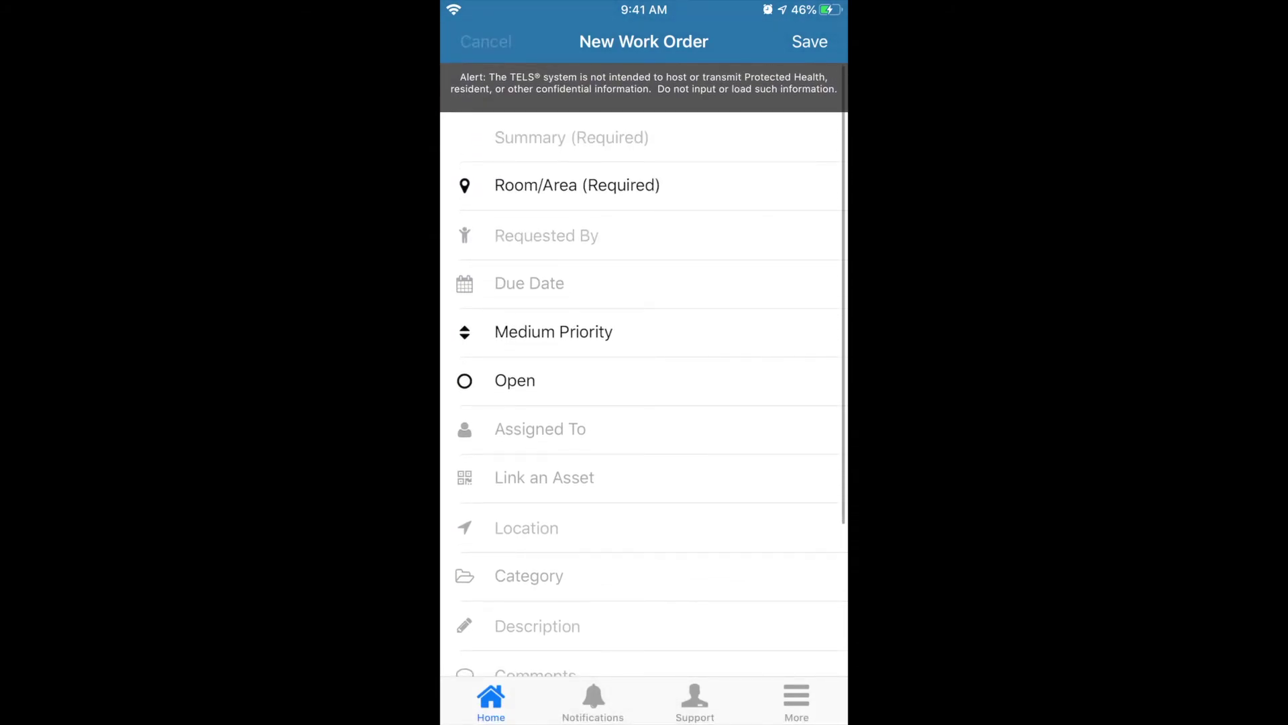
{"action": "left_click", "coordinate": [709, 428]}
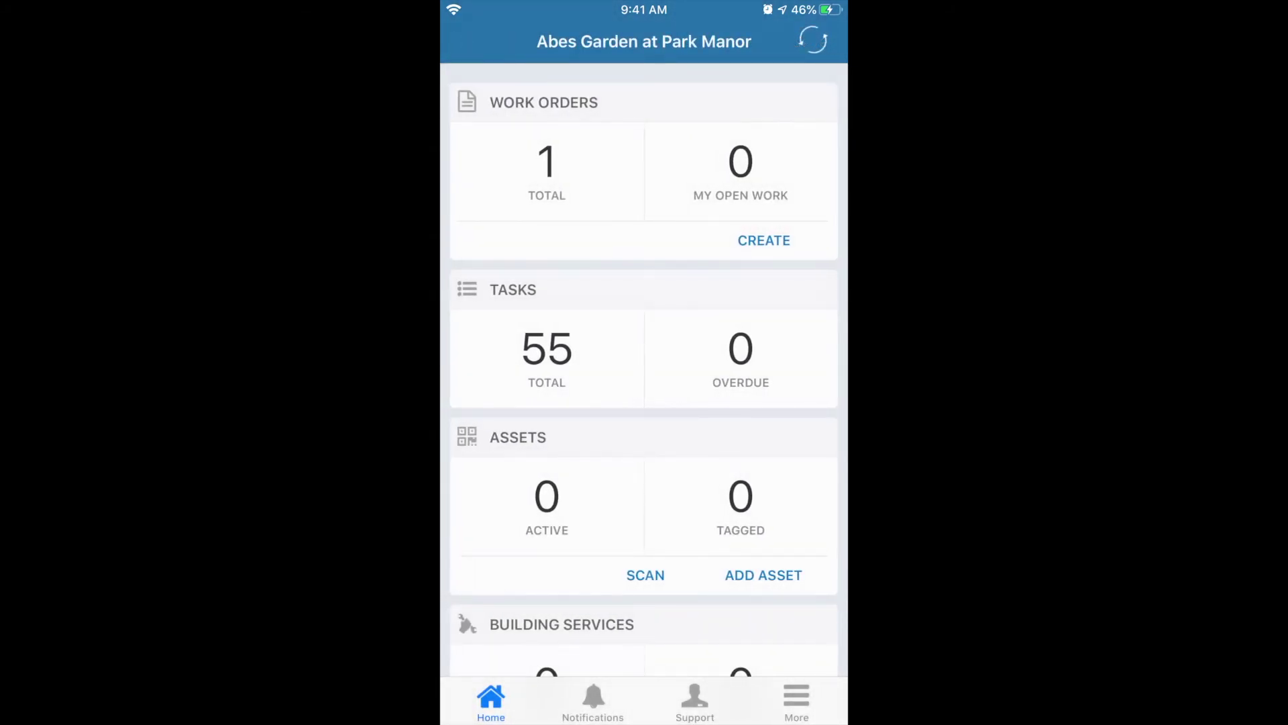
{"action": "left_click", "coordinate": [547, 171]}
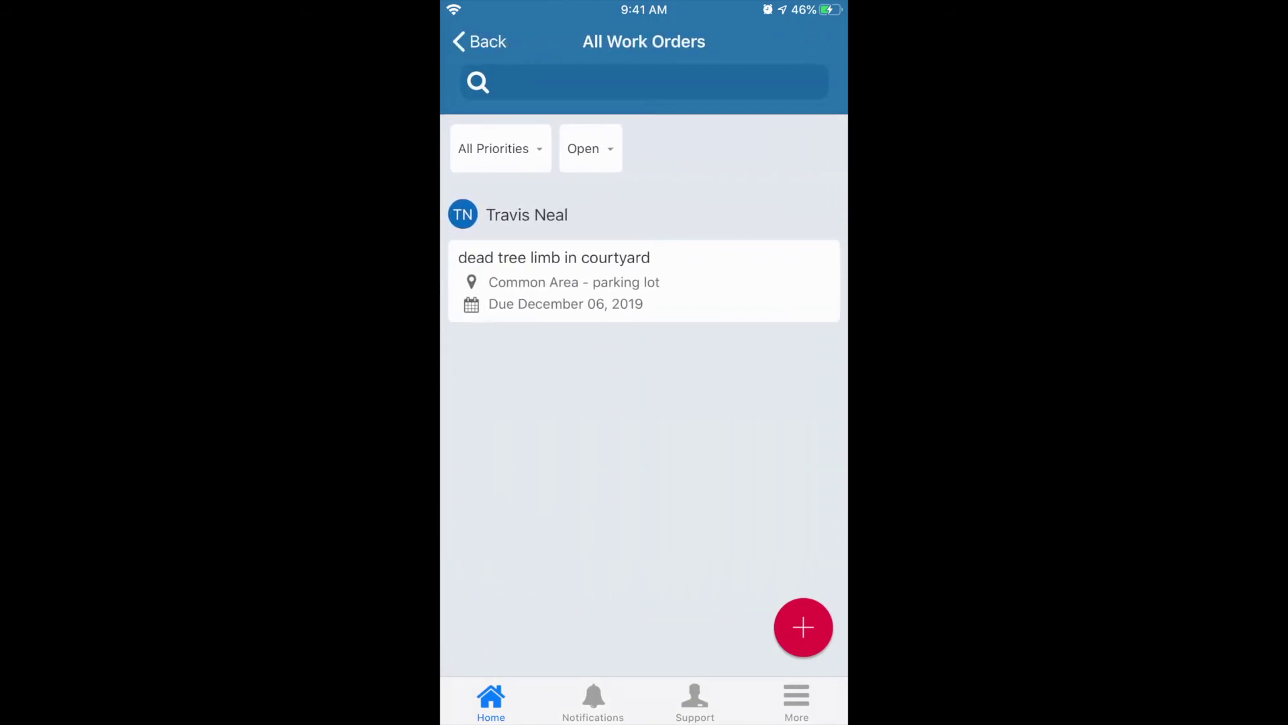
Review the 'dead tree limb in courtyard' work order's Details, categorized as Grounds Work.
{"action": "left_click", "coordinate": [645, 281]}
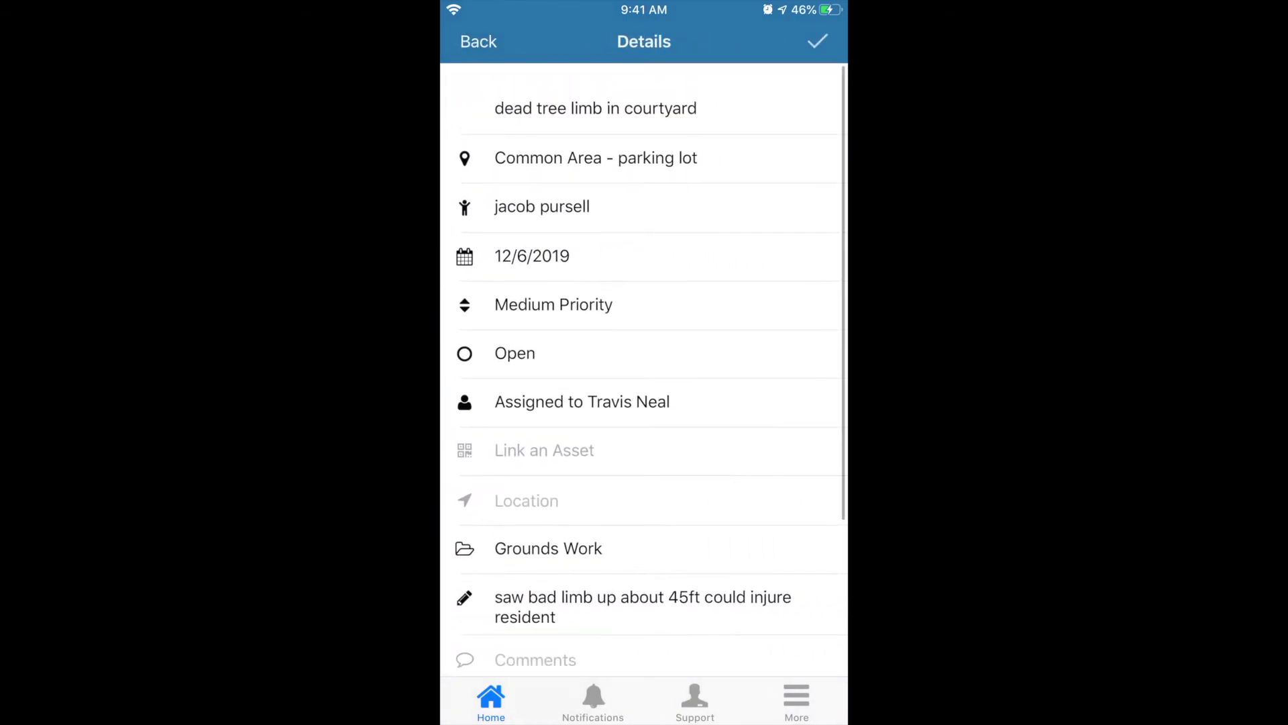
{"action": "scroll", "coordinate": [651, 377], "scroll_direction": "down", "scroll_amount": 2}
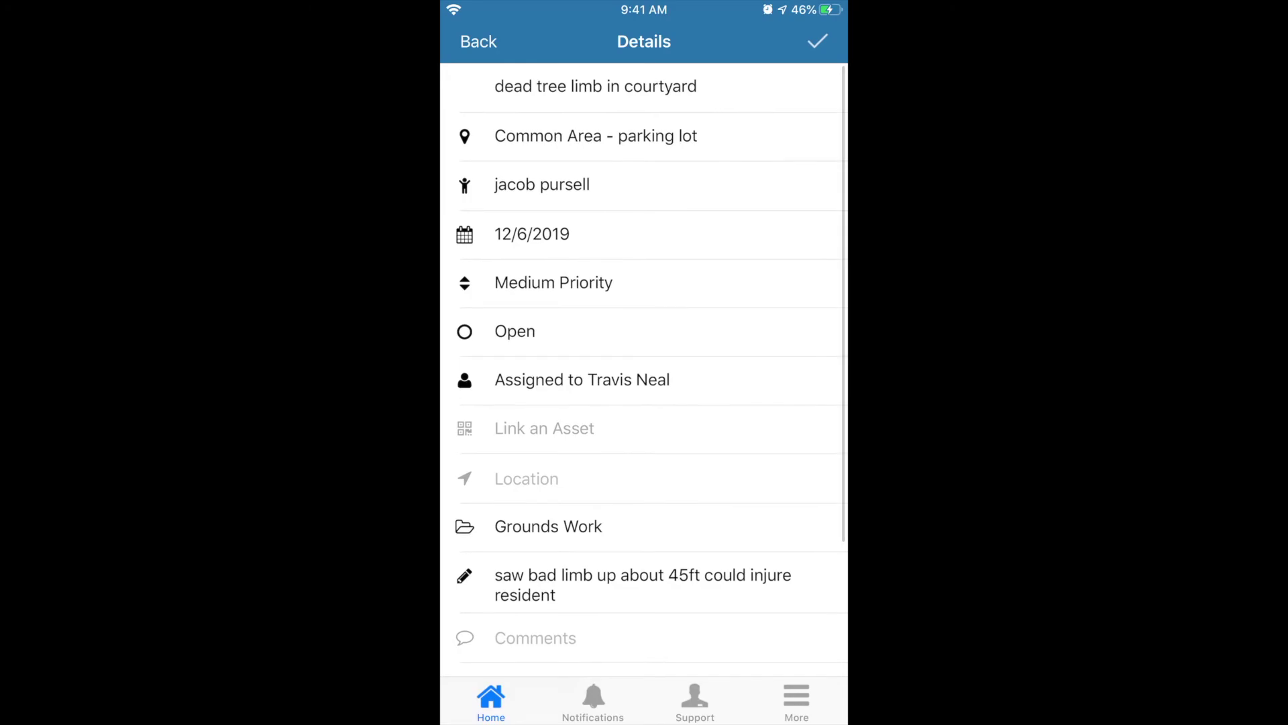
{"action": "scroll", "coordinate": [644, 375], "scroll_direction": "down", "scroll_amount": 2}
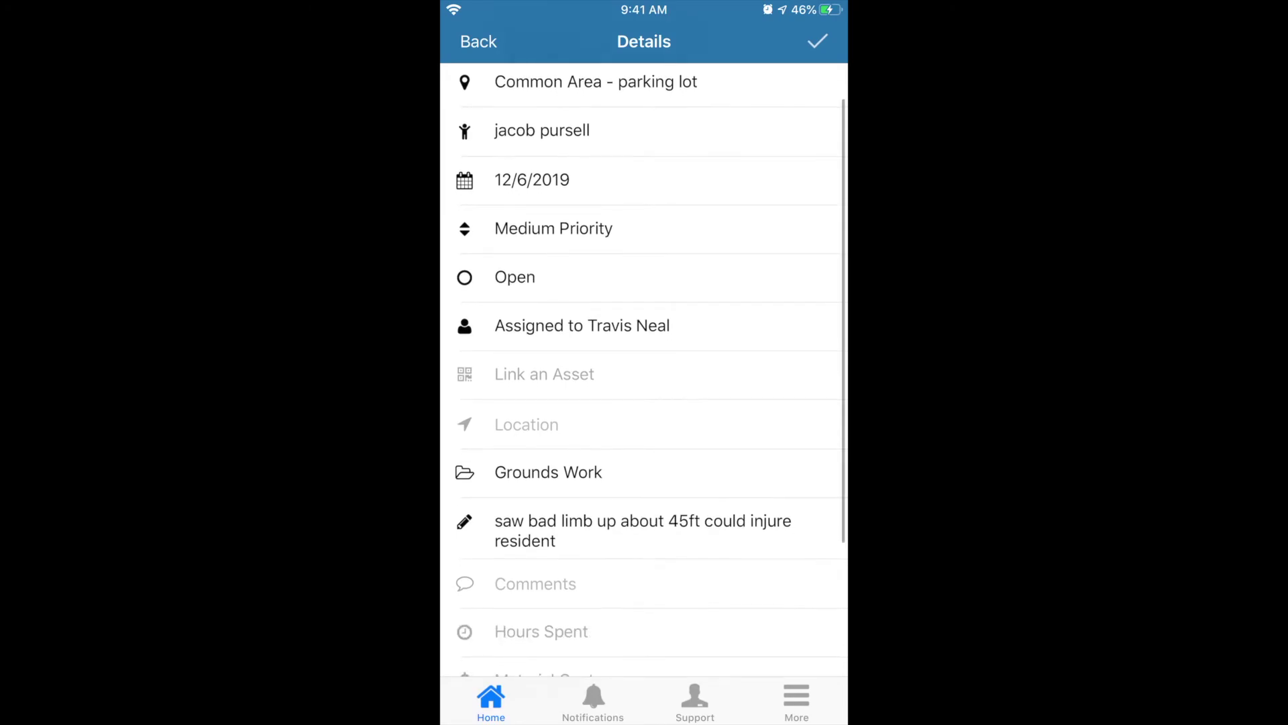
{"action": "scroll", "coordinate": [644, 375], "scroll_direction": "down", "scroll_amount": 5}
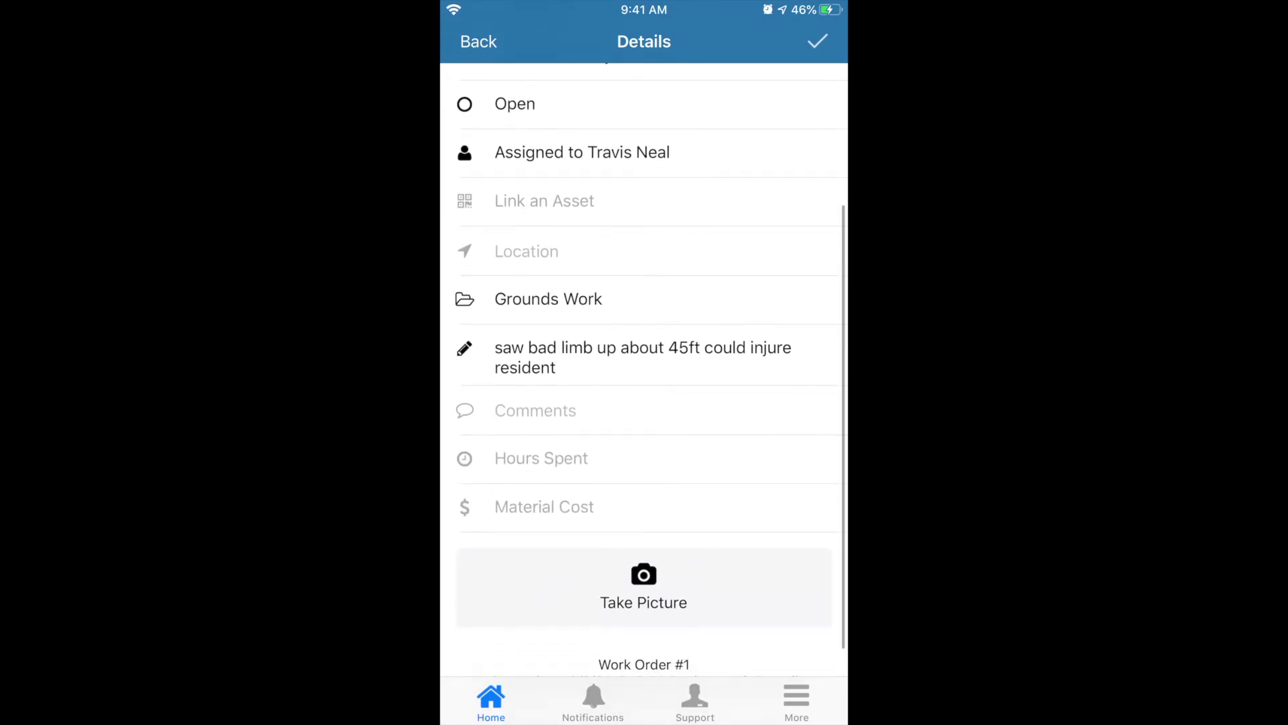
{"action": "scroll", "coordinate": [644, 376], "scroll_direction": "down", "scroll_amount": 1}
{"action": "scroll", "coordinate": [644, 376], "scroll_direction": "up", "scroll_amount": 5}
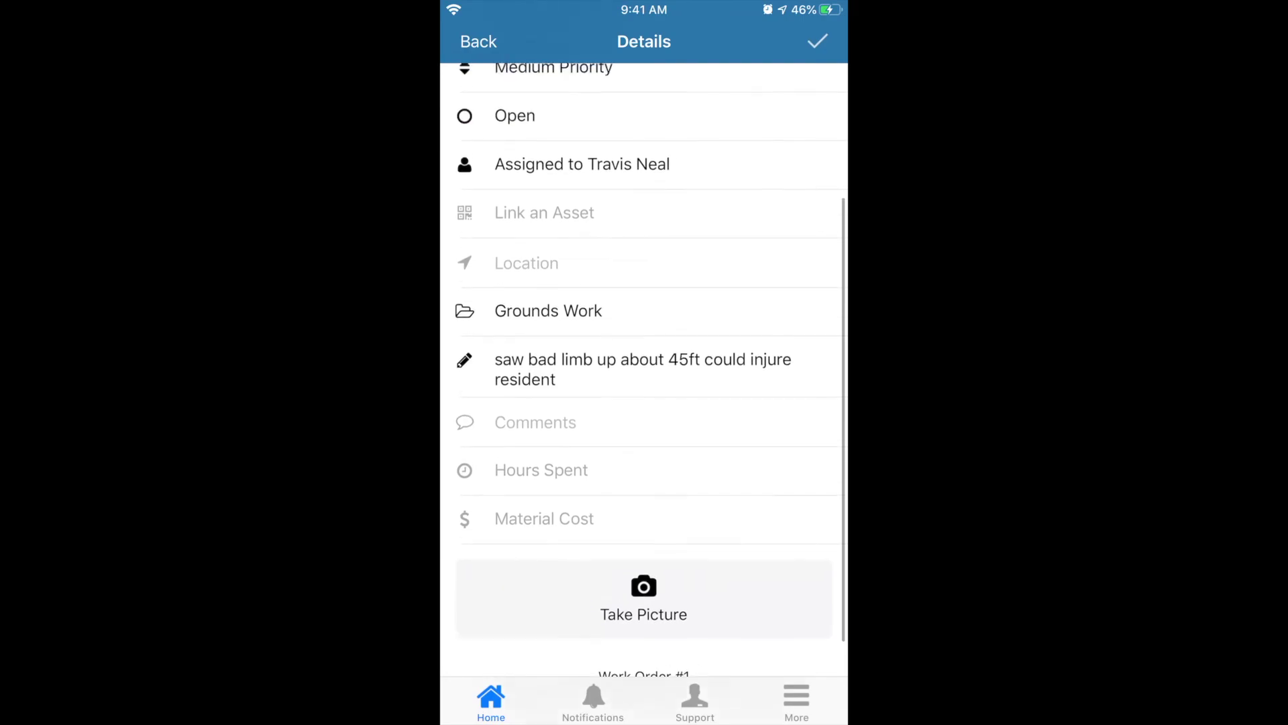